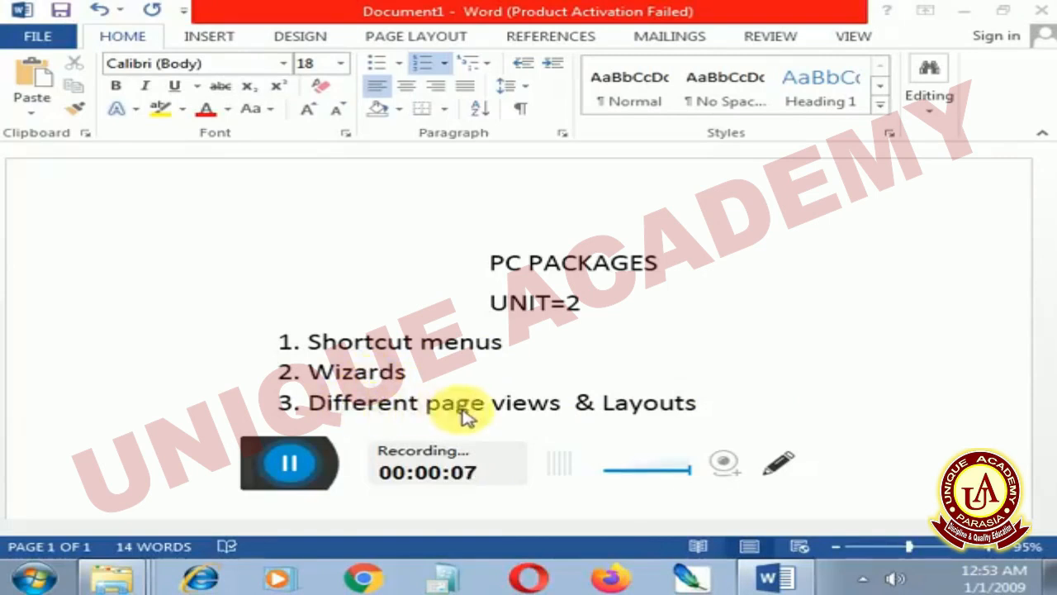
# Add a lettered sub-item "Ctrl+n" under the numbered item "Shortcut menus"
pyautogui.click(517, 345)
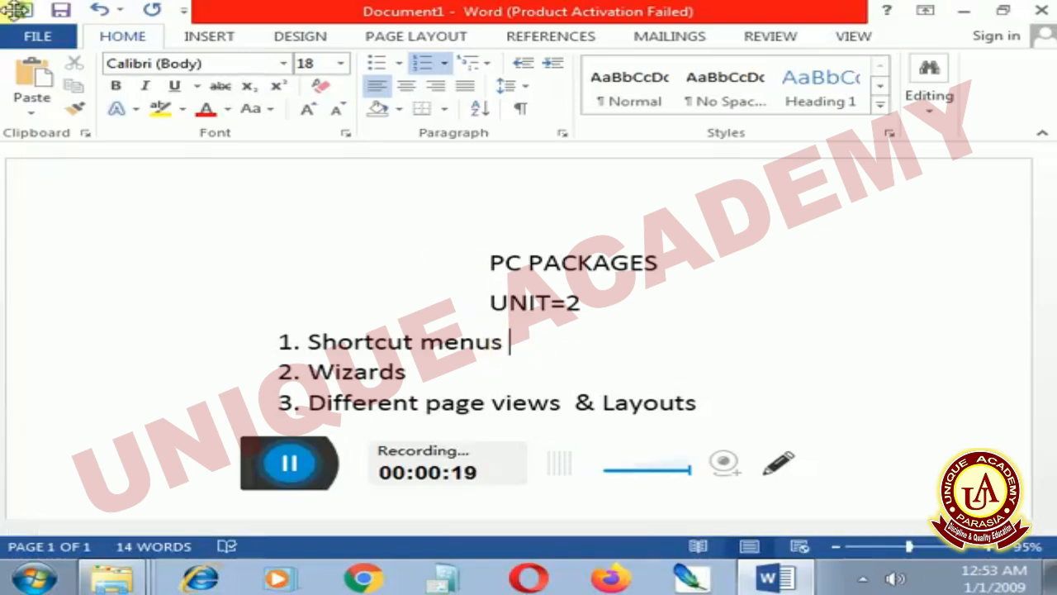
pyautogui.click(45, 38)
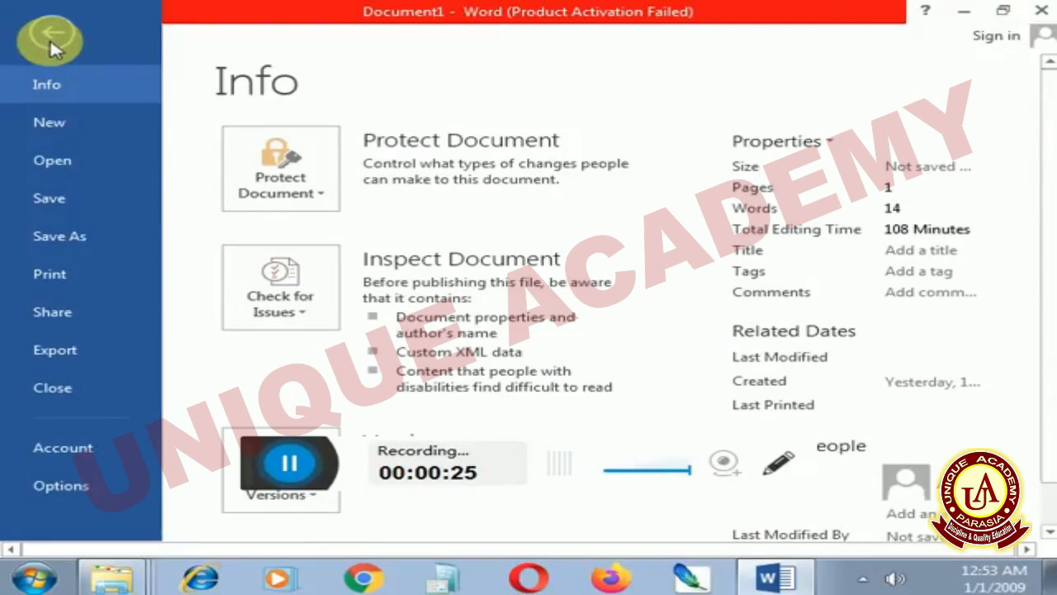
pyautogui.click(52, 37)
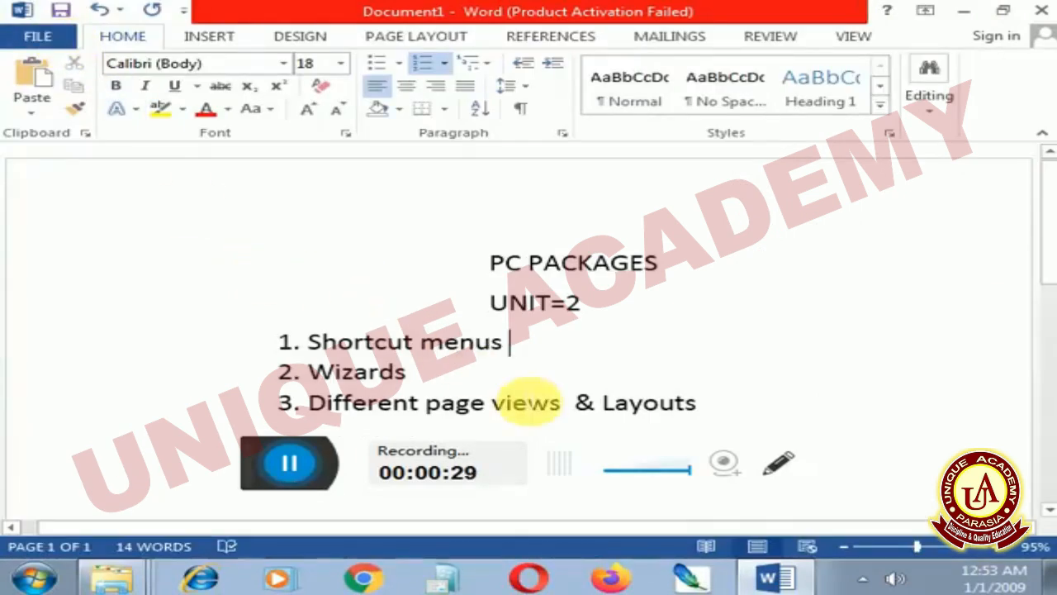
pyautogui.press('Return')
pyautogui.press('Tab')
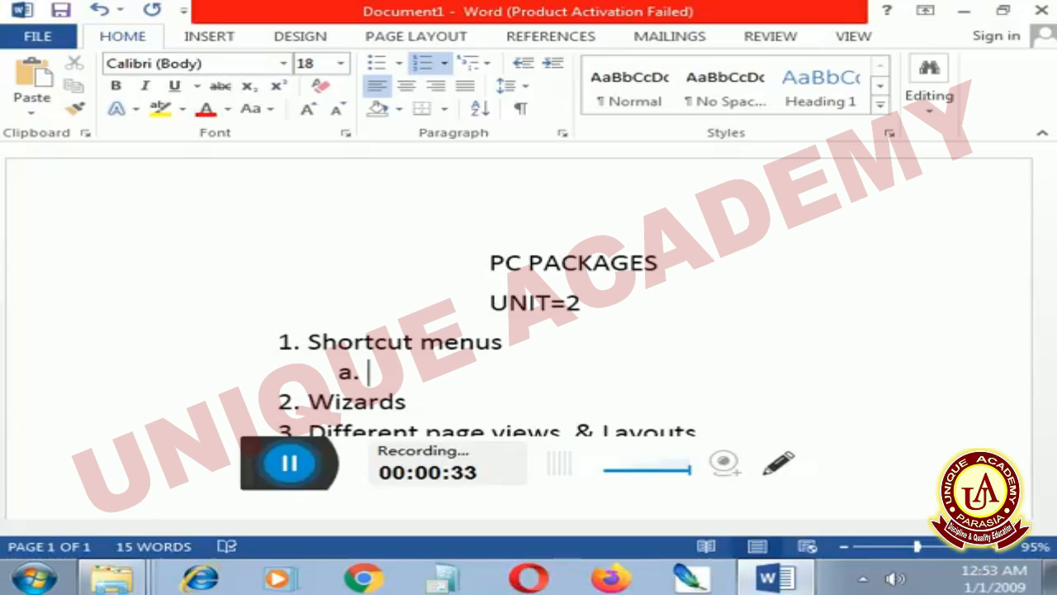
pyautogui.write('ctrl+n')
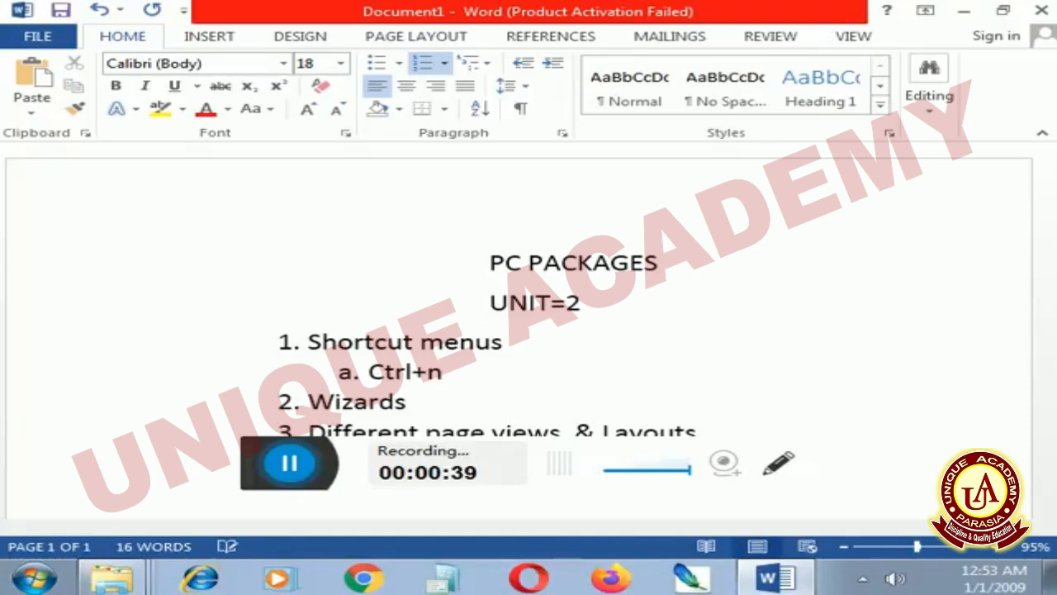
# Add "Ctrl+o" as the second lettered sub-item under "Shortcut menus"
pyautogui.press('Return')
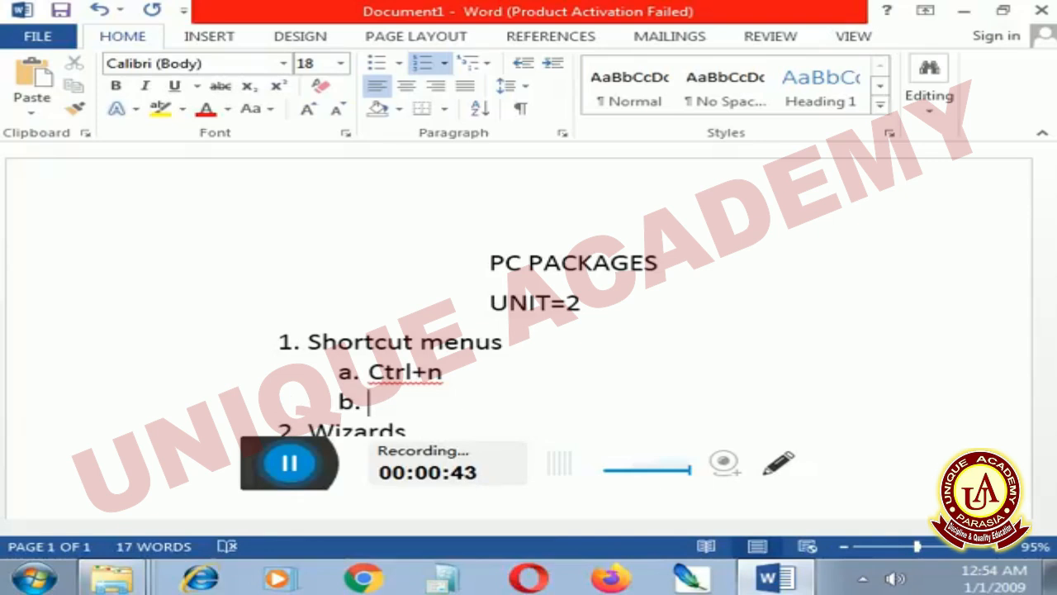
pyautogui.write('ctrl=')
pyautogui.press('BackSpace')
pyautogui.write('+')
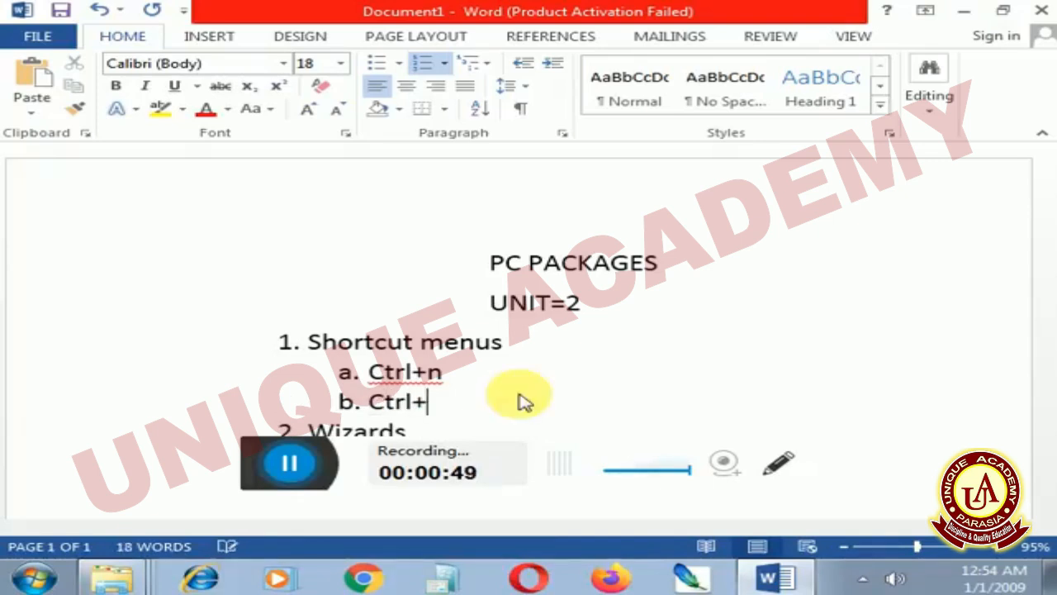
pyautogui.write('o')
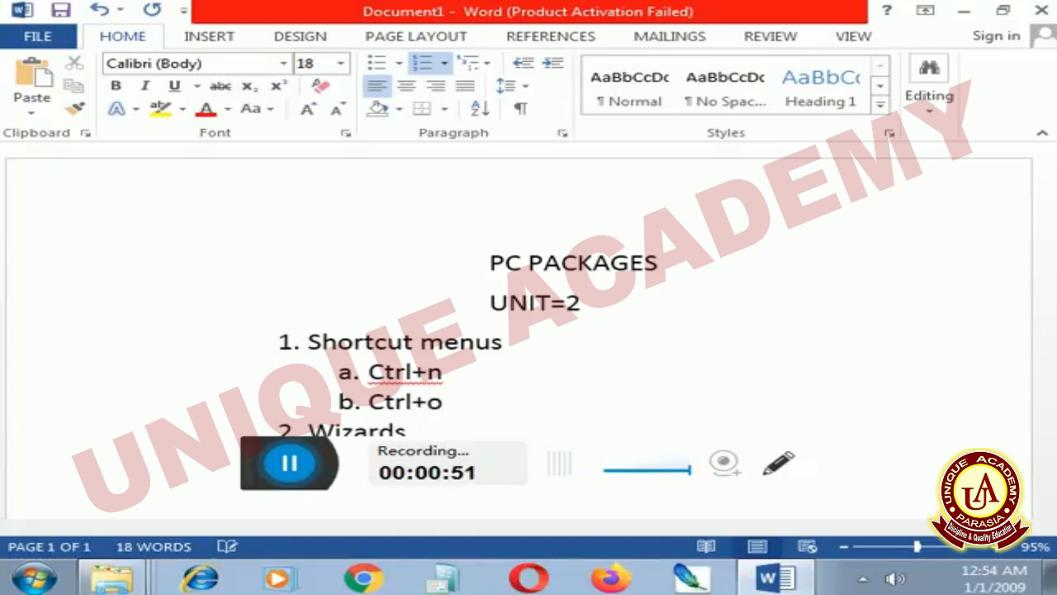
# Add "Ctrl+s" as the third lettered sub-item, below "Ctrl+o"
pyautogui.press('Return')
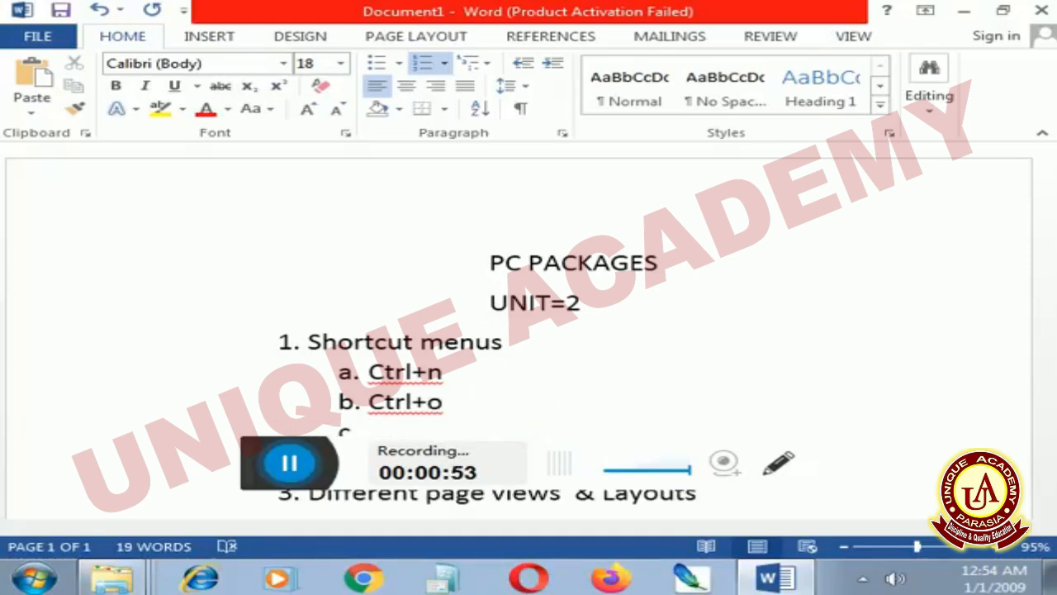
pyautogui.write('ctrl')
pyautogui.press('shift')
pyautogui.press('shift')
pyautogui.press('shift')
pyautogui.press('shift')
pyautogui.press('shift')
pyautogui.press('Escape')
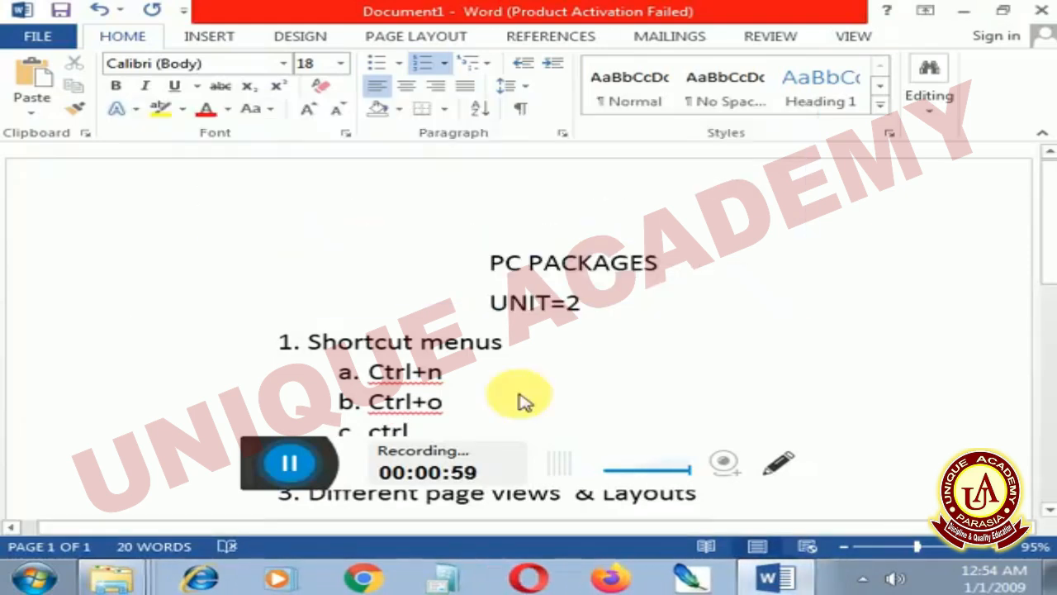
pyautogui.write('=')
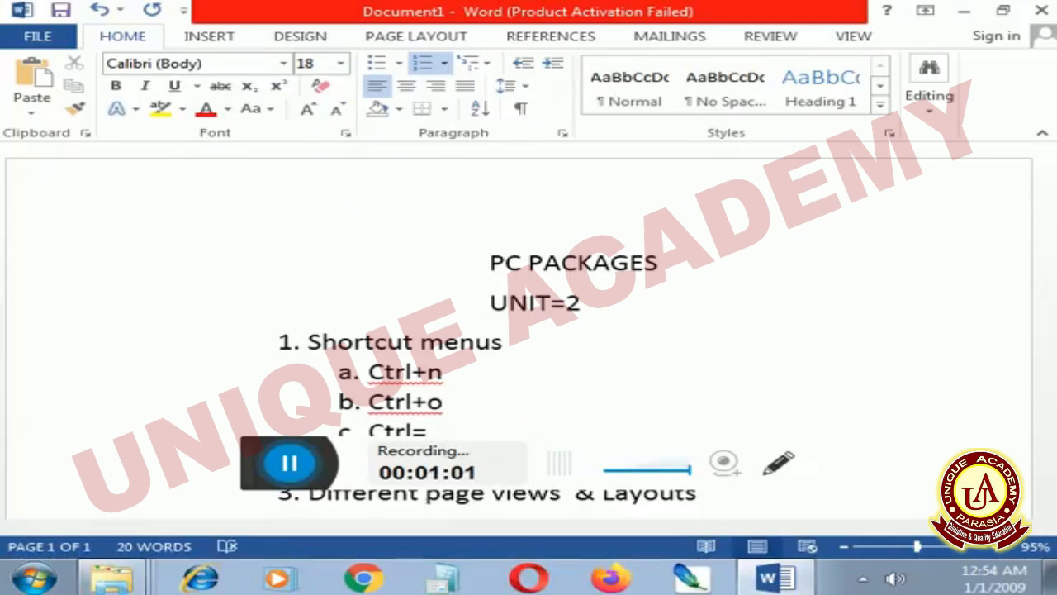
pyautogui.press('BackSpace')
pyautogui.write('+')
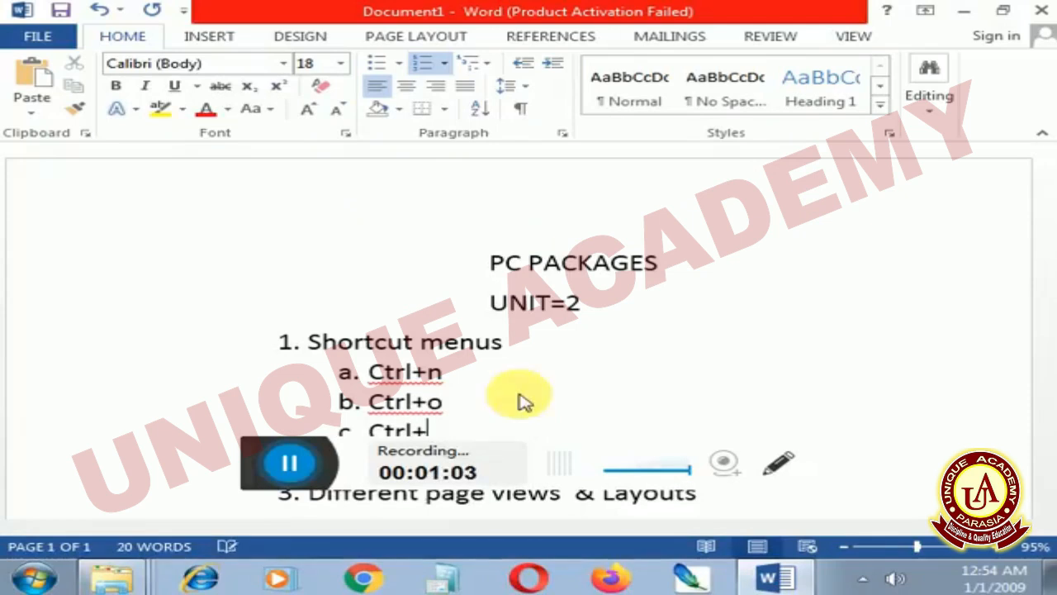
pyautogui.write('s')
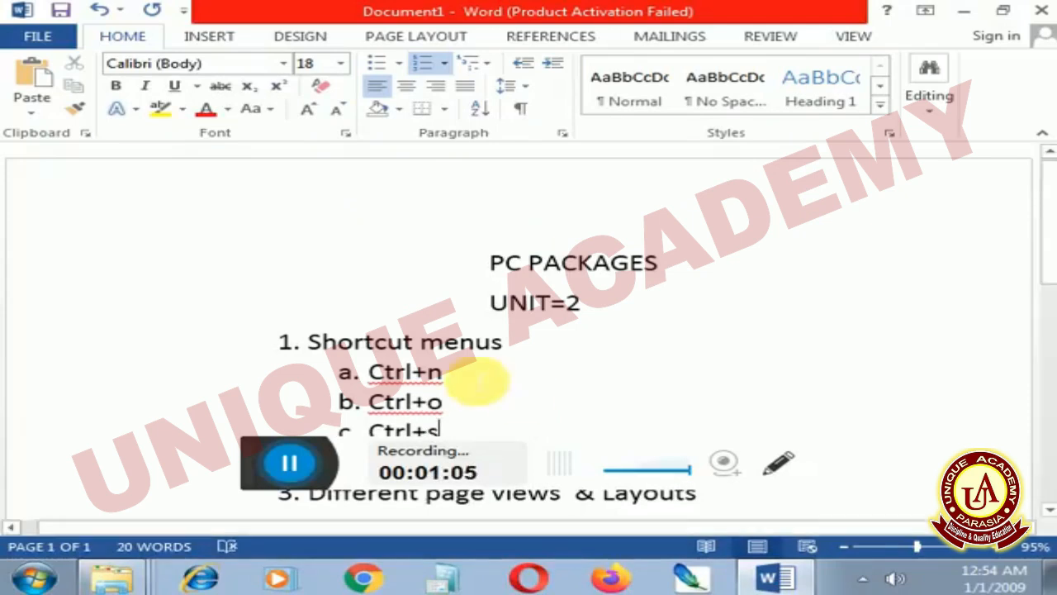
# Add "Ctrl+c" as the fourth lettered sub-item, below "Ctrl+s"
pyautogui.press('Return')
pyautogui.scroll(-3, 520, 389)
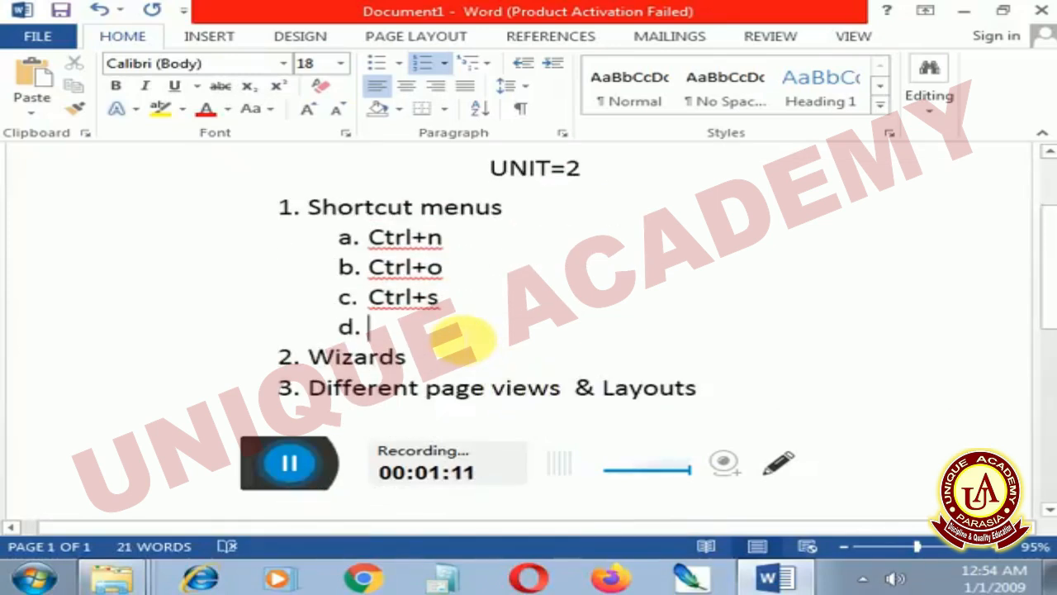
pyautogui.write('C')
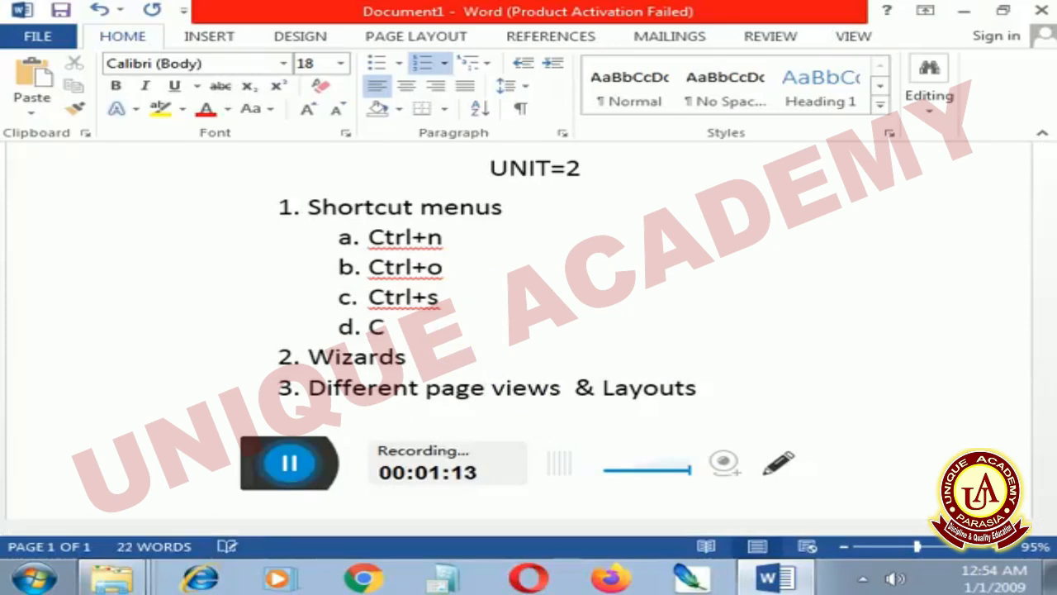
pyautogui.write('trl++')
pyautogui.press('BackSpace')
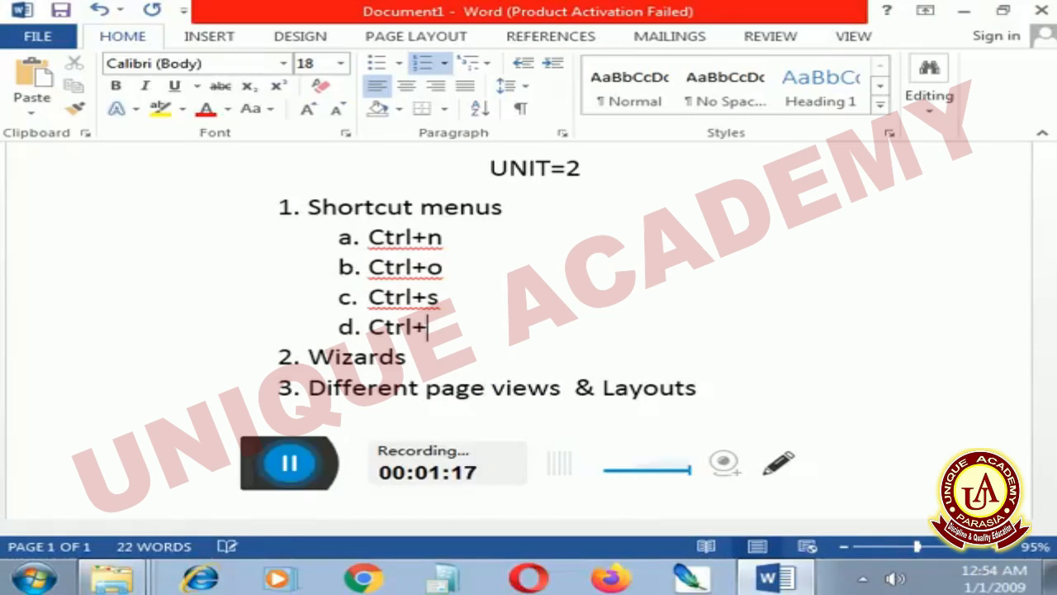
pyautogui.write('c')
# Add "Ctrl+v" as the fifth lettered sub-item, below "Ctrl+c" and at the same indent level
pyautogui.press('Return')
pyautogui.press('Return')
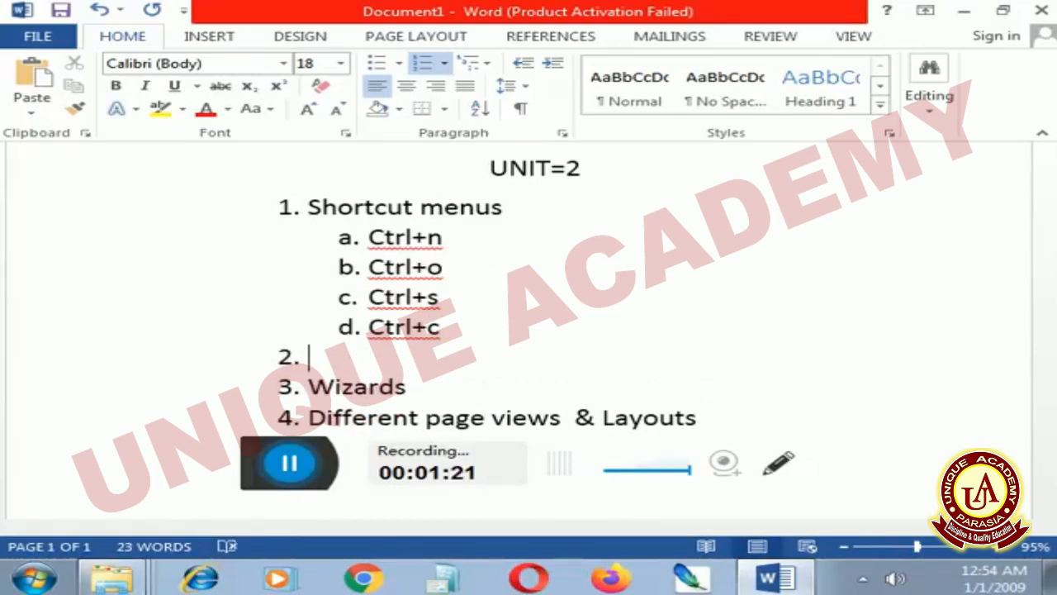
pyautogui.press('Tab')
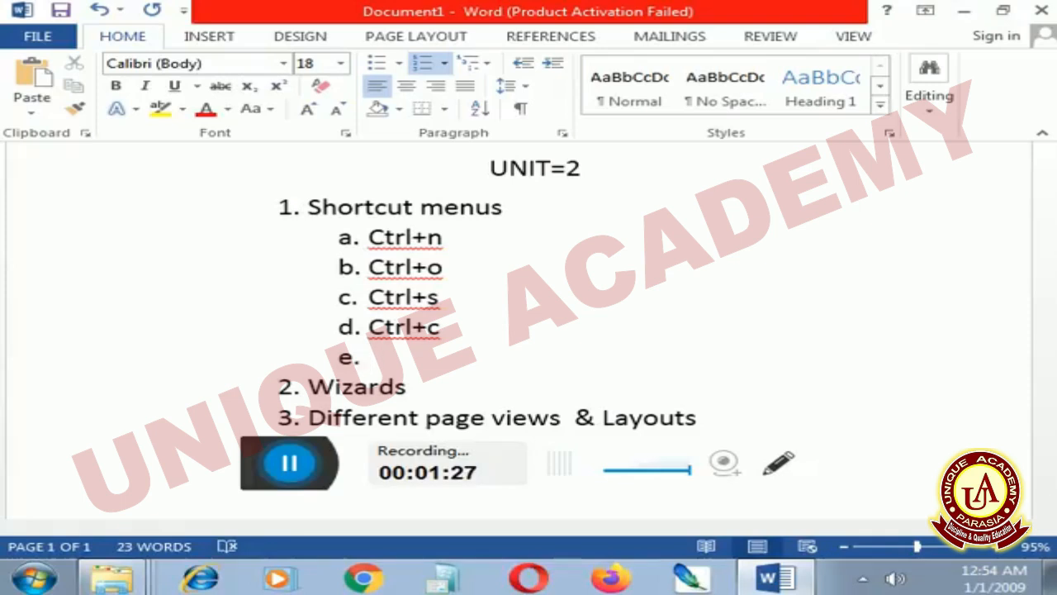
pyautogui.write('ctrl+')
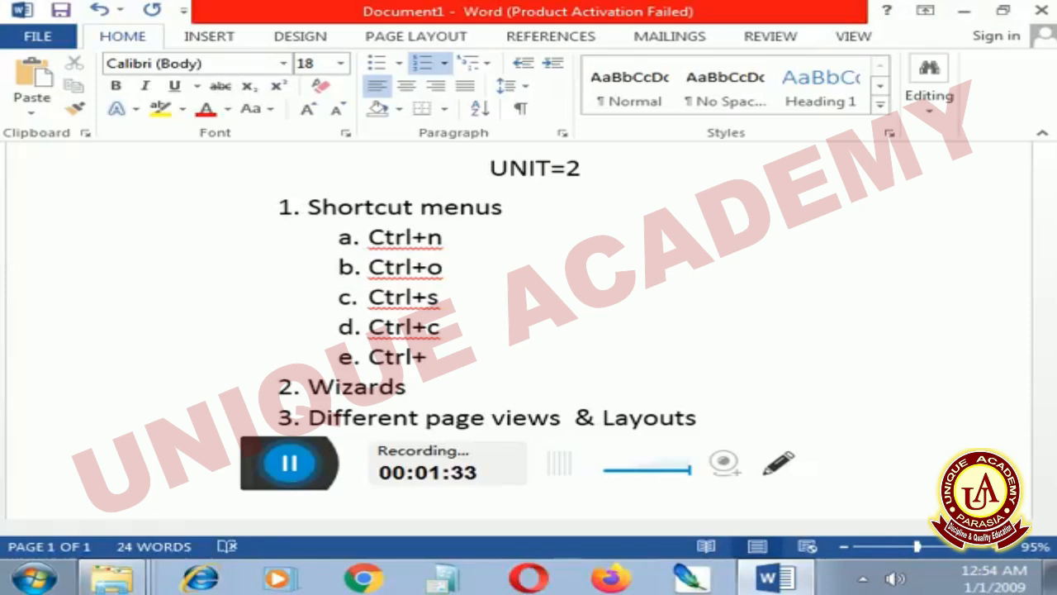
pyautogui.write('v')
# Add "Ctrl+x" as the sixth lettered sub-item, below "Ctrl+v"
pyautogui.press('Return')
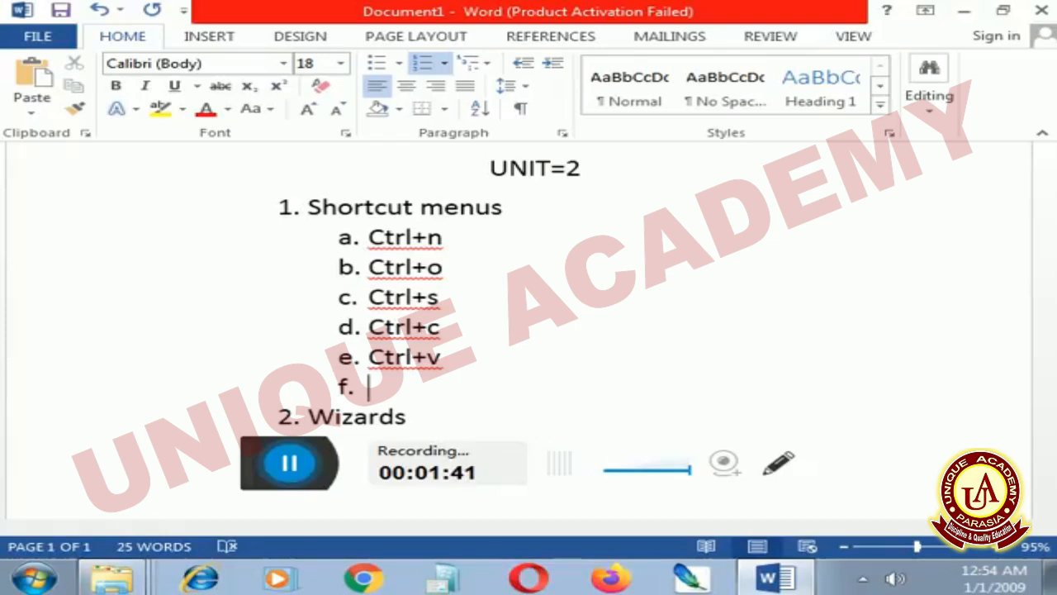
pyautogui.write('ctrll')
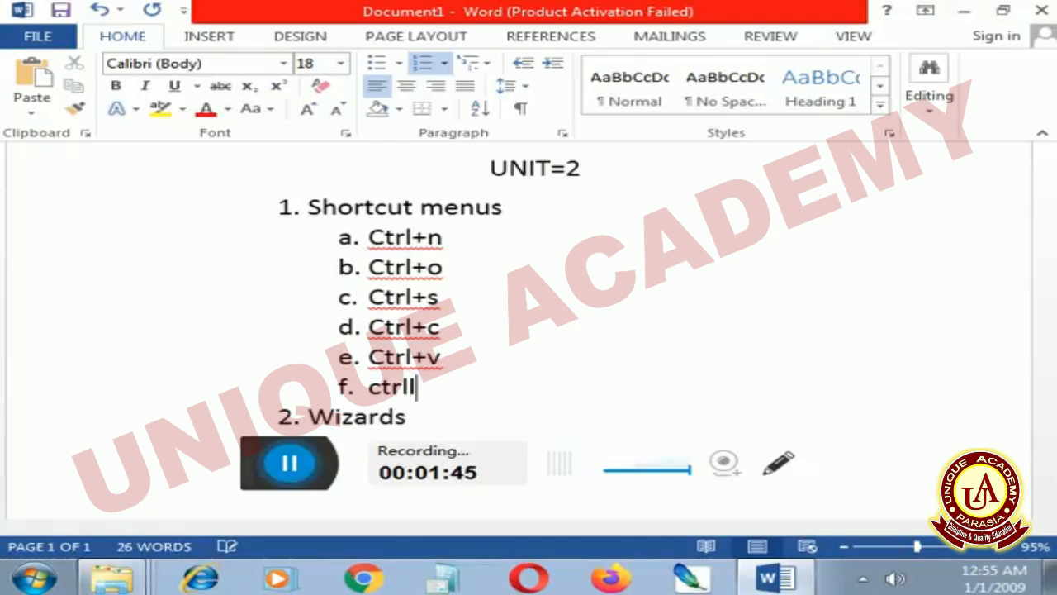
pyautogui.press('BackSpace')
pyautogui.press('shift')
pyautogui.press('shift')
pyautogui.press('shift')
pyautogui.press('shift')
pyautogui.press('shift')
pyautogui.press('Escape')
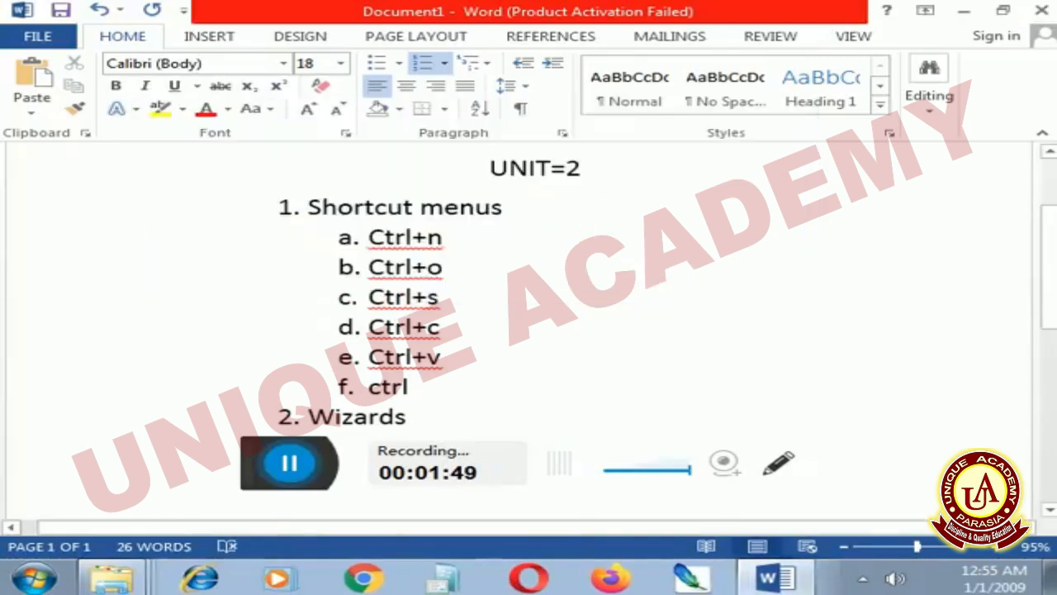
pyautogui.write('+xxx')
pyautogui.press('BackSpace')
pyautogui.press('BackSpace')
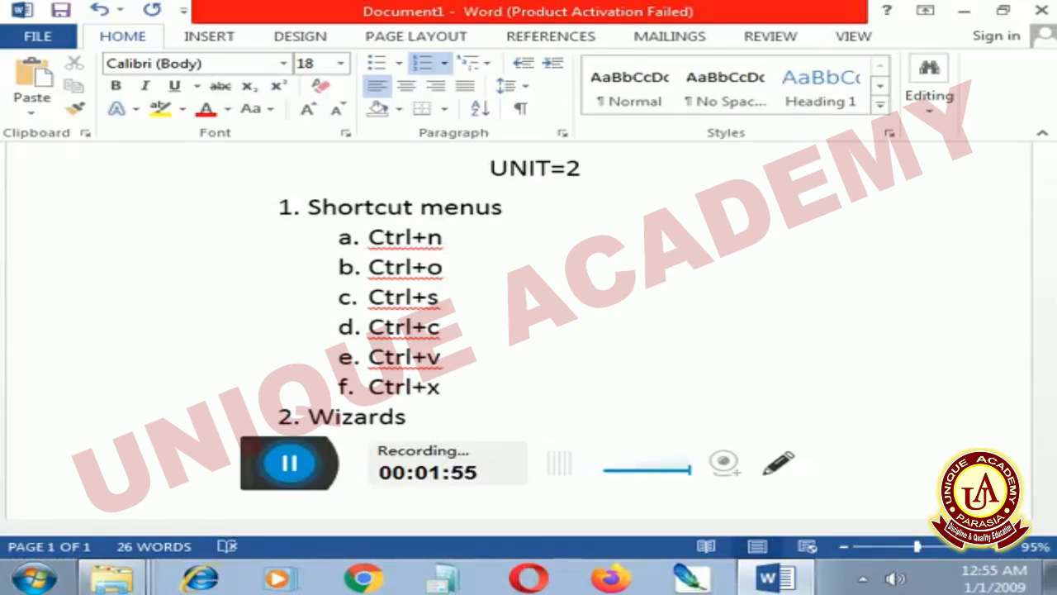
# Add "Ctrl+a" as the seventh lettered sub-item, below "Ctrl+x"
pyautogui.press('Return')
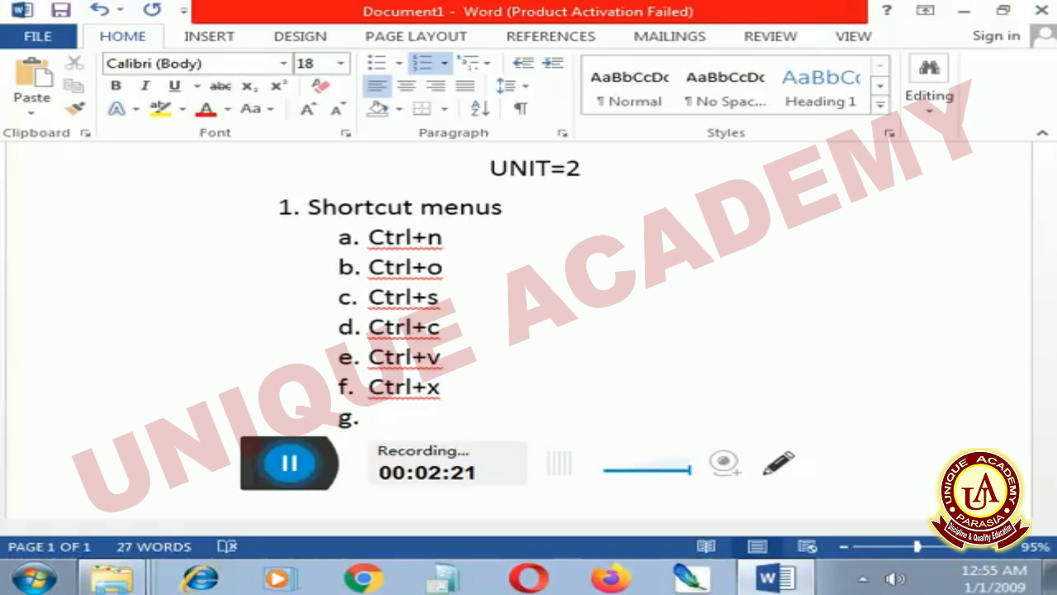
pyautogui.write('Ctrl')
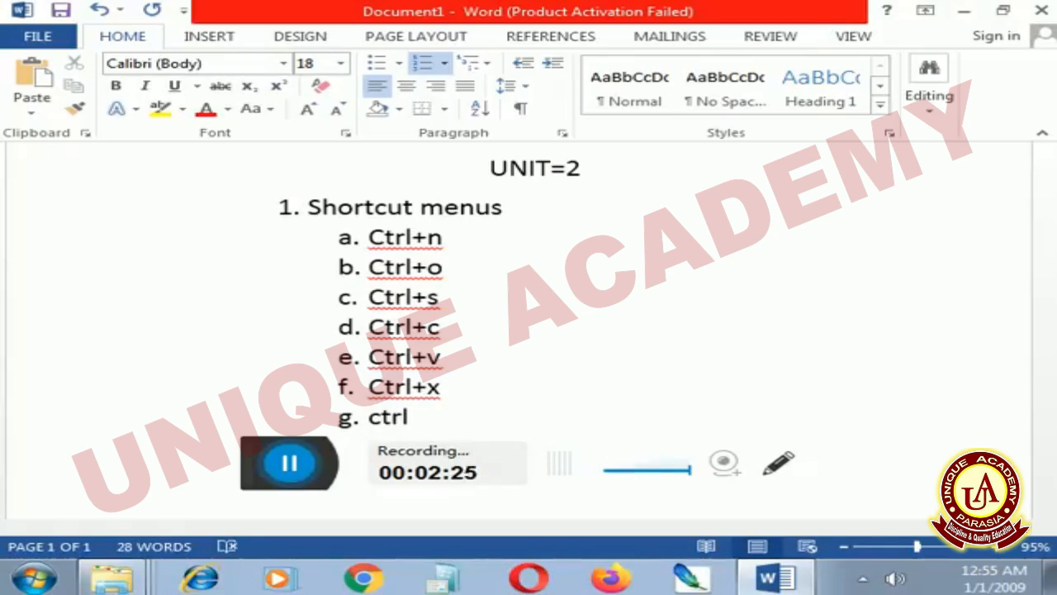
pyautogui.write('+a')
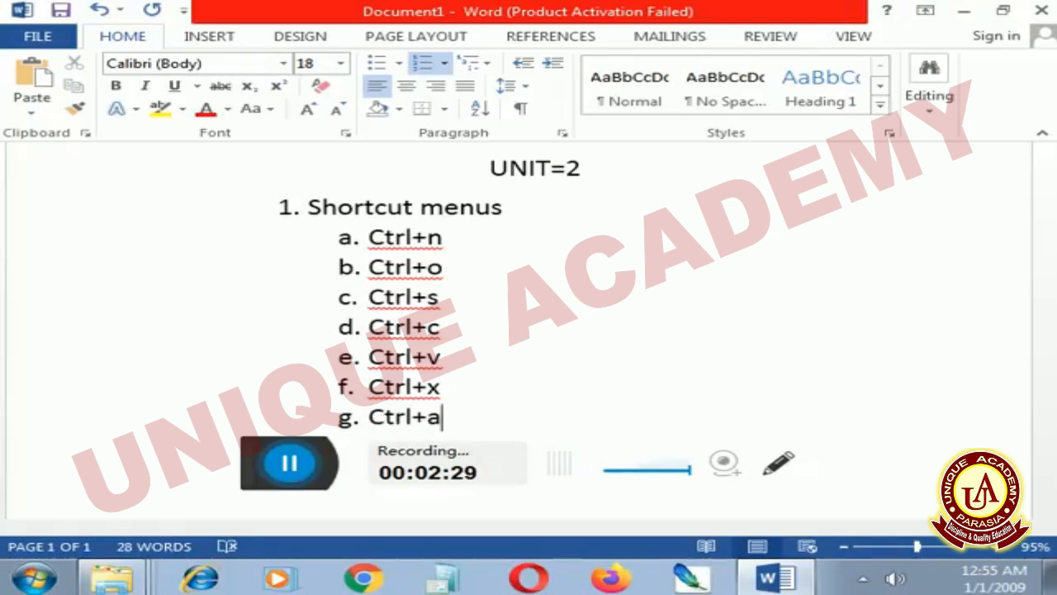
# Start an empty list item below "Ctrl+a" and indent it to the lettered sub-level
pyautogui.write('Different page views  & Layouts')
pyautogui.hotkey('shift', 'Tab')
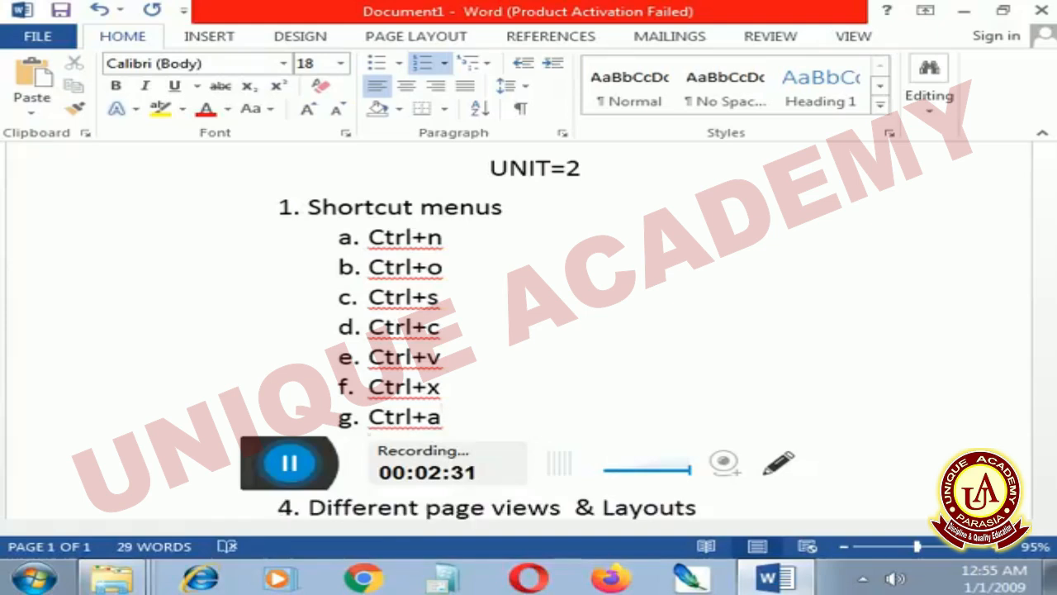
pyautogui.write('Th')
pyautogui.press('BackSpace')
pyautogui.press('BackSpace')
pyautogui.press('BackSpace')
pyautogui.scroll(-1, 437, 342)
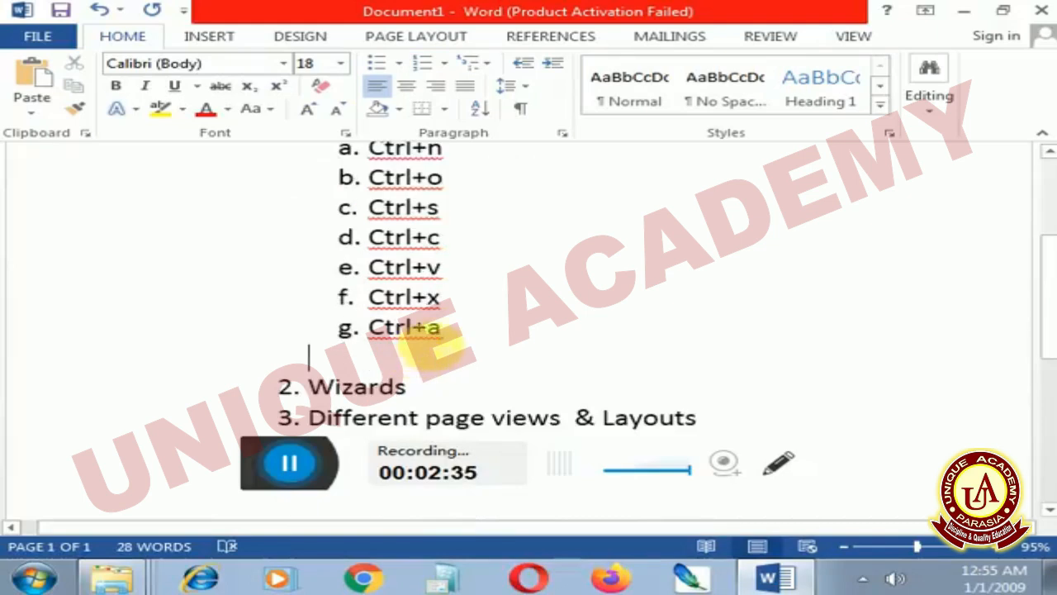
pyautogui.scroll(-1, 427, 345)
pyautogui.write('z')
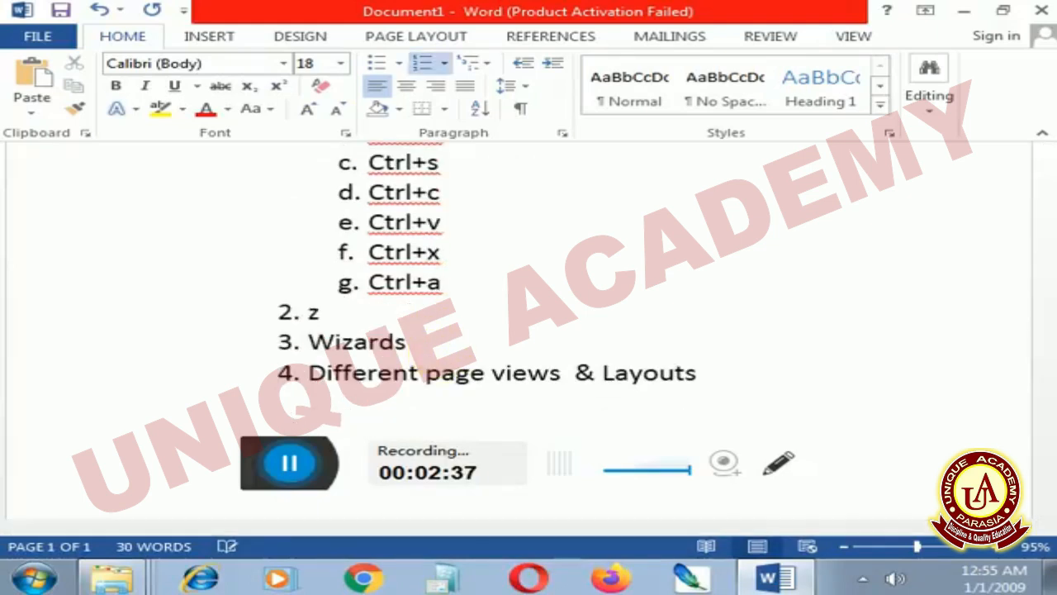
pyautogui.press('BackSpace')
pyautogui.press('Tab')
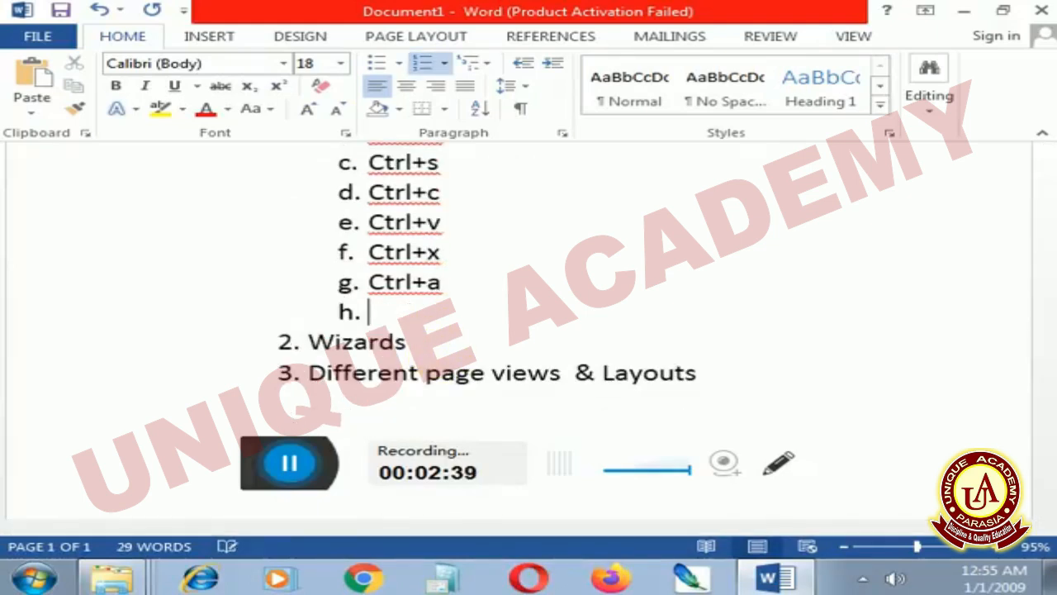
# Enter "Ctrl+b" in the empty lettered sub-item below "Ctrl+a"
pyautogui.write('cr')
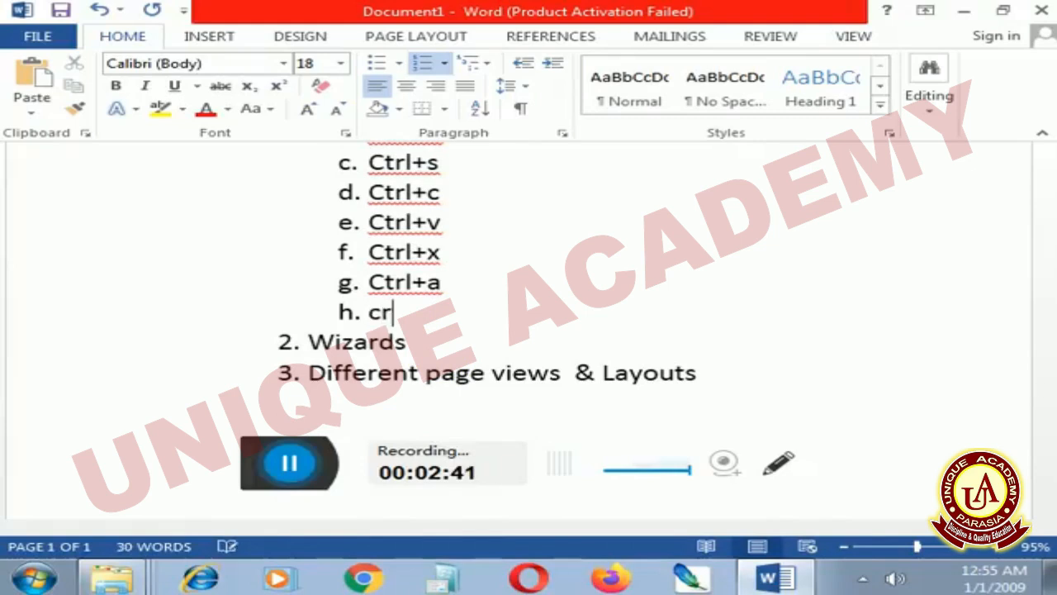
pyautogui.press('BackSpace')
pyautogui.write('trrl')
pyautogui.press('BackSpace')
pyautogui.press('BackSpace')
pyautogui.write('l')
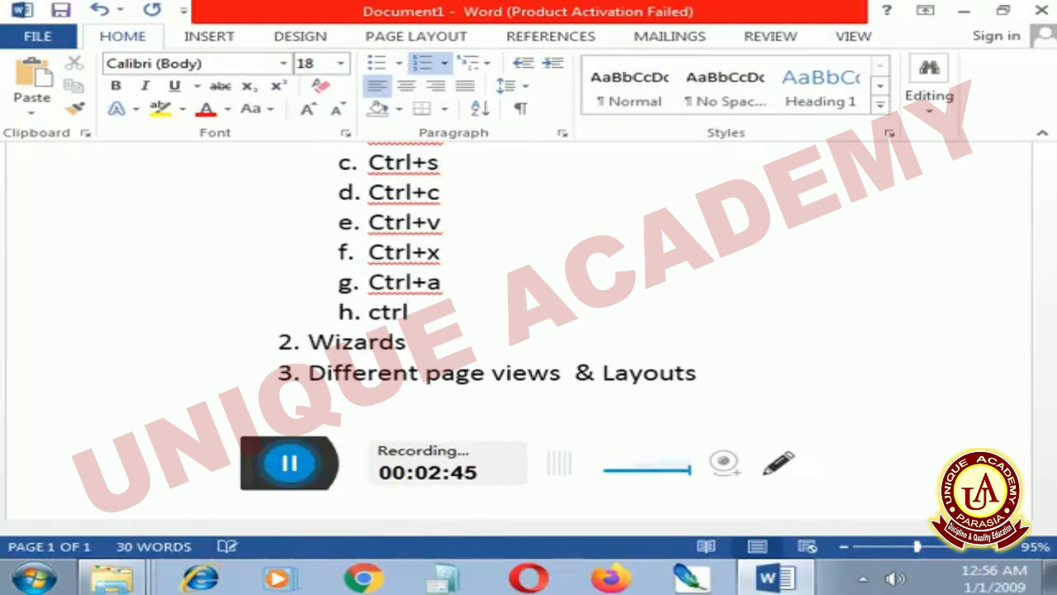
pyautogui.write('+')
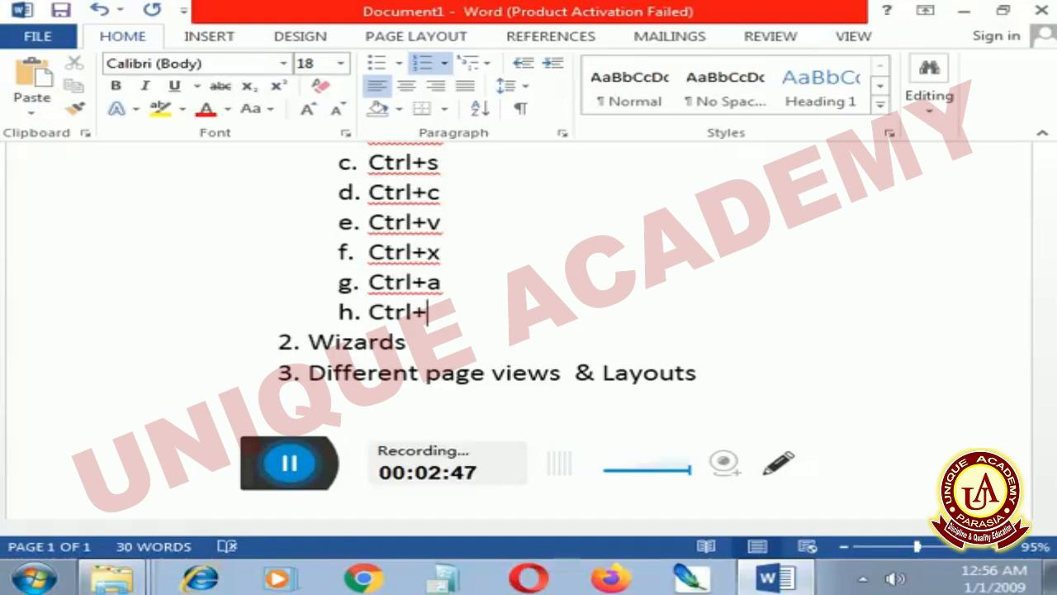
pyautogui.write('b')
pyautogui.press('Return')
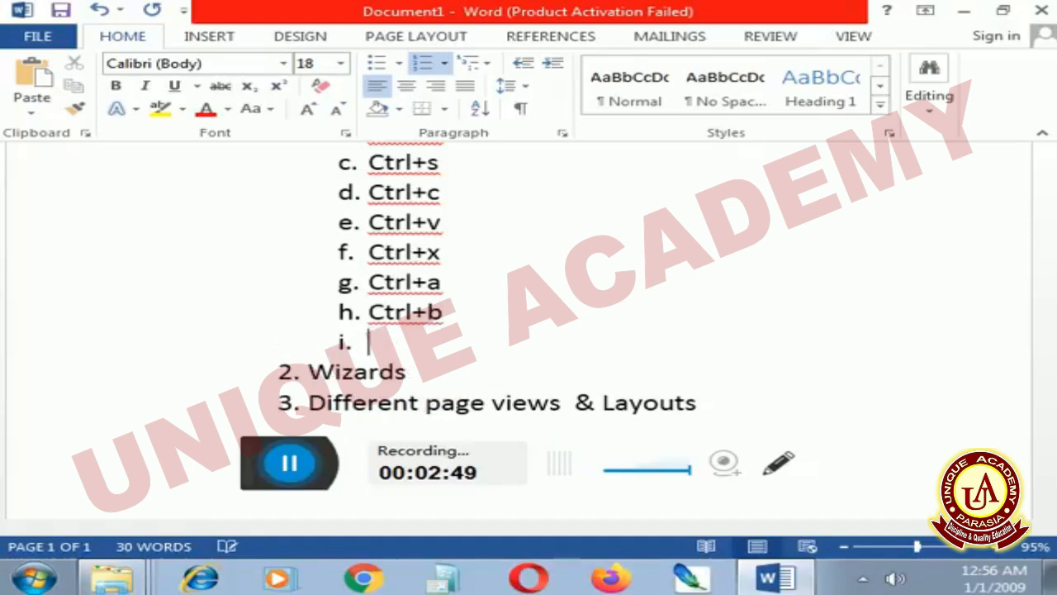
pyautogui.write('ctt')
pyautogui.press('BackSpace')
pyautogui.press('BackSpace')
pyautogui.write('r')
pyautogui.press('BackSpace')
pyautogui.press('BackSpace')
pyautogui.press('BackSpace')
pyautogui.write('cc')
pyautogui.press('BackSpace')
pyautogui.press('BackSpace')
pyautogui.press('BackSpace')
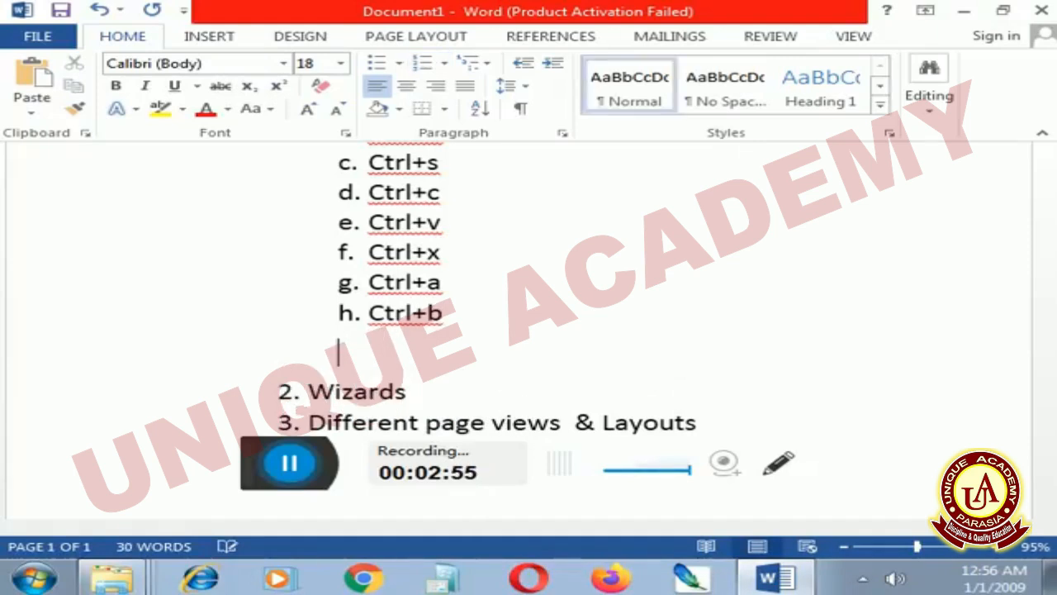
# Remove the blank line below "Ctrl+b" and add "Ctrl+i" as the ninth lettered sub-item
pyautogui.press('Up')
pyautogui.press('Right')
pyautogui.press('Right')
pyautogui.press('Right')
pyautogui.press('Right')
pyautogui.press('Right')
pyautogui.press('Right')
pyautogui.press('Right')
pyautogui.press('BackSpace')
pyautogui.press('Return')
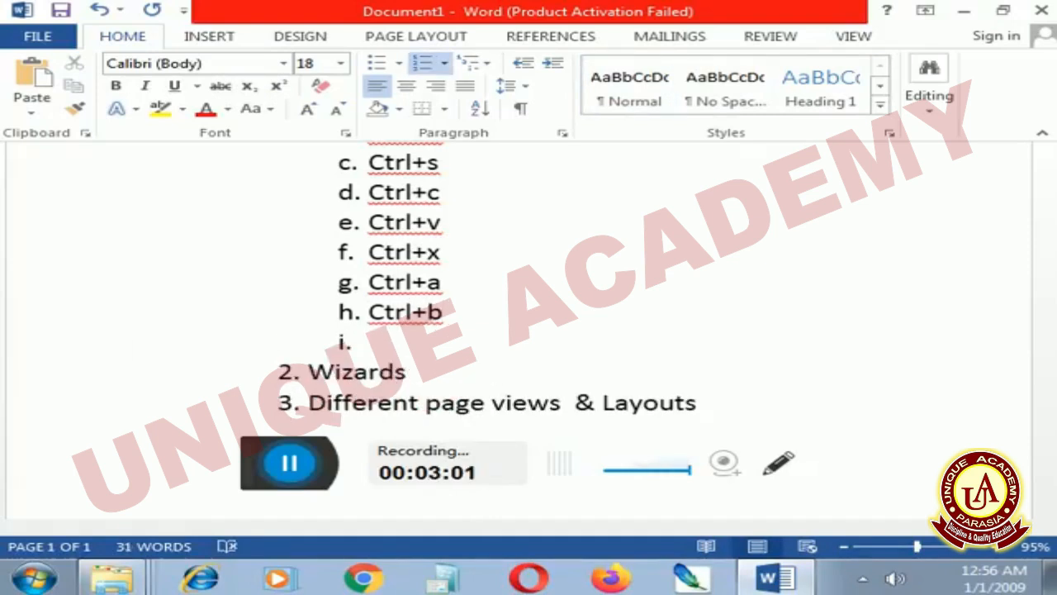
pyautogui.write('ctrl')
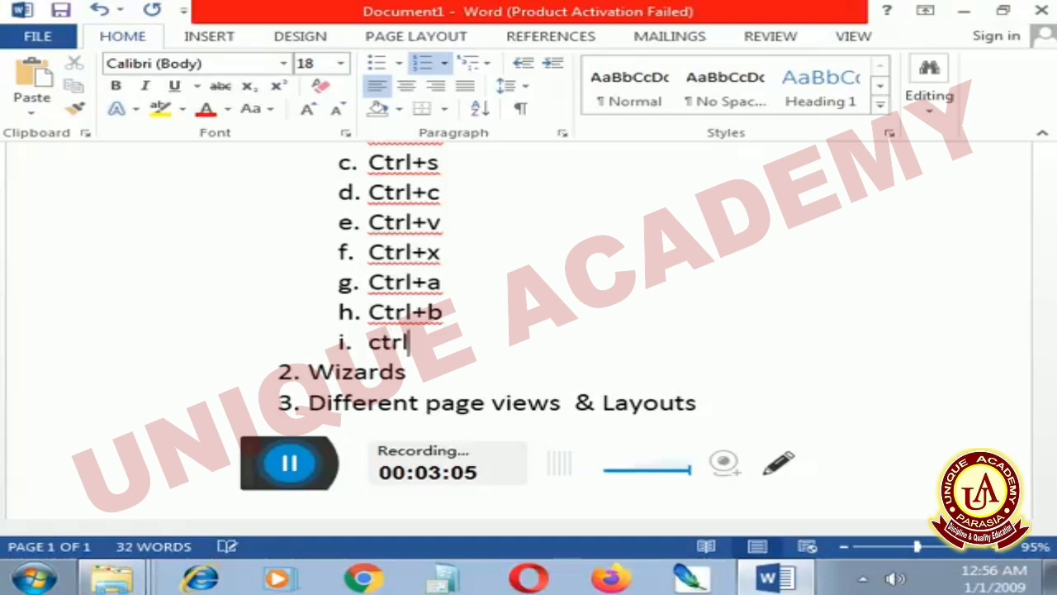
pyautogui.write('+i')
pyautogui.press('Return')
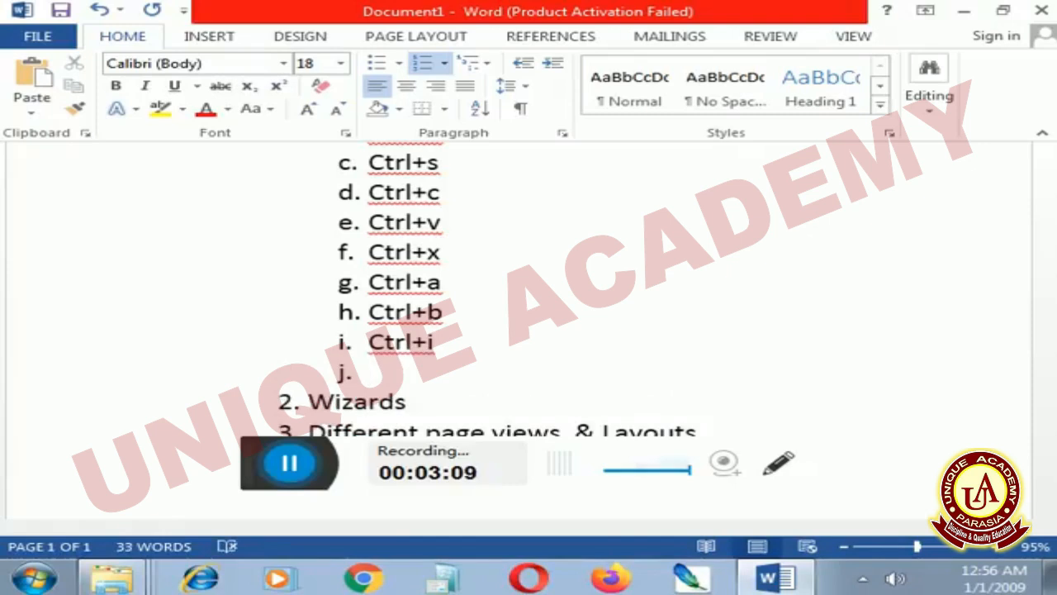
# Add "Ctrl+u" as the tenth lettered sub-item, below "Ctrl+i"
pyautogui.write('c')
pyautogui.write('trll')
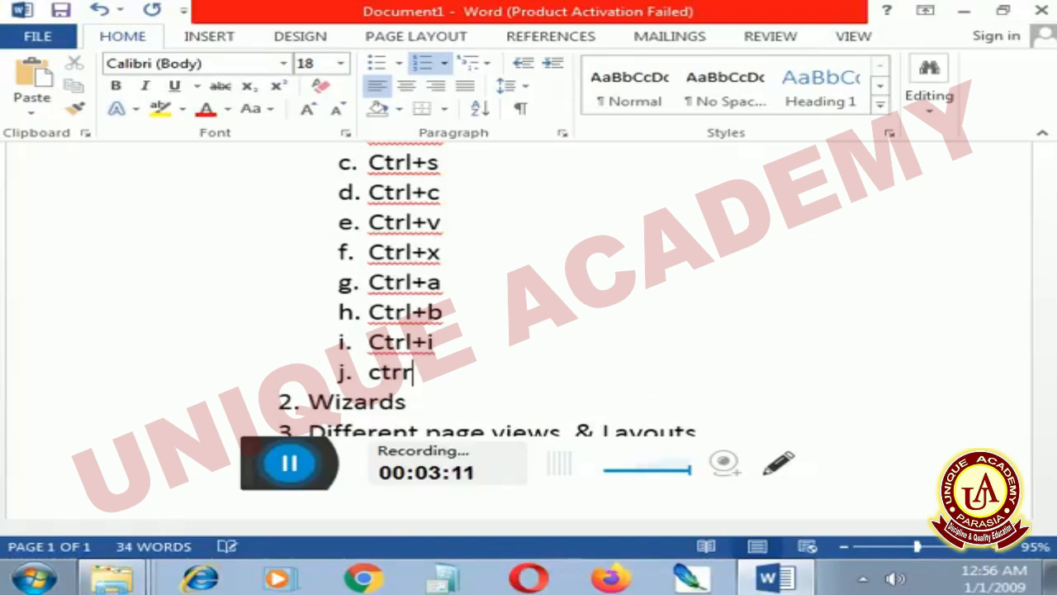
pyautogui.press('BackSpace')
pyautogui.press('BackSpace')
pyautogui.press('BackSpace')
pyautogui.write('rl+')
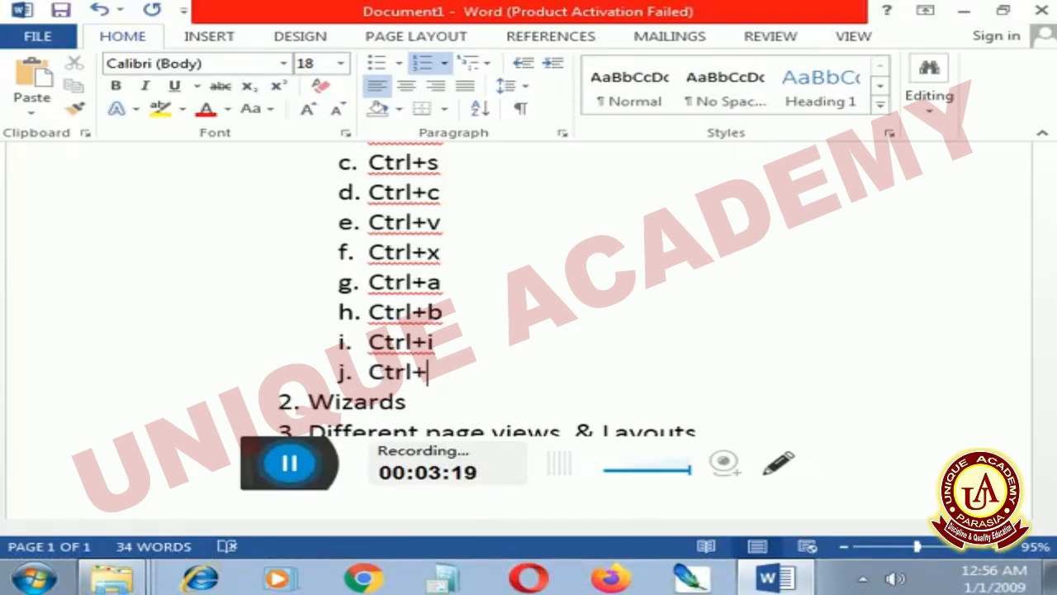
pyautogui.write('u')
pyautogui.press('Return')
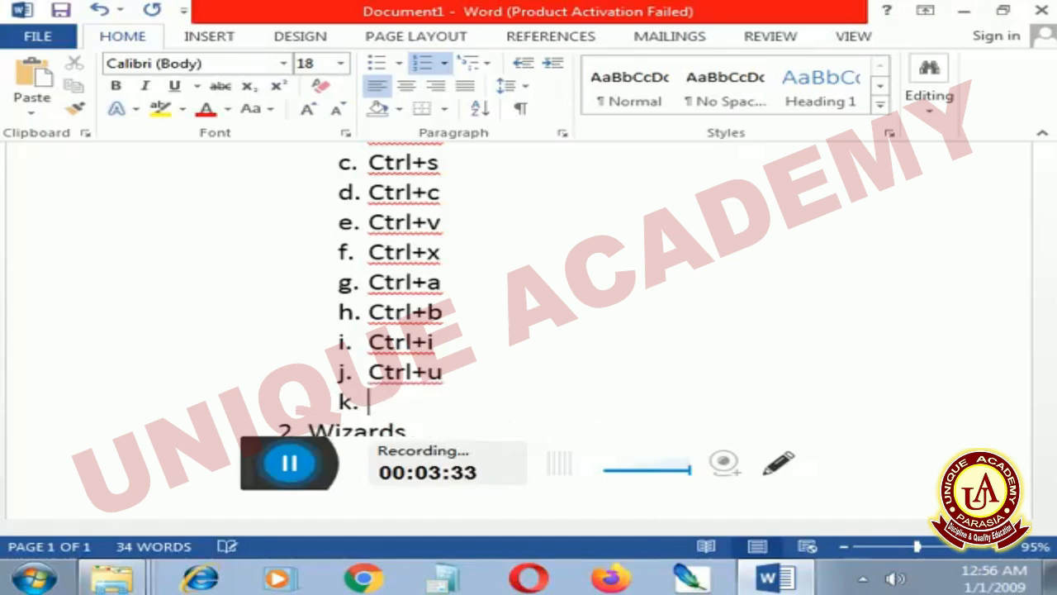
# Add "Ctrl+z" as the eleventh lettered sub-item, below "Ctrl+u"
pyautogui.write('ctrl')
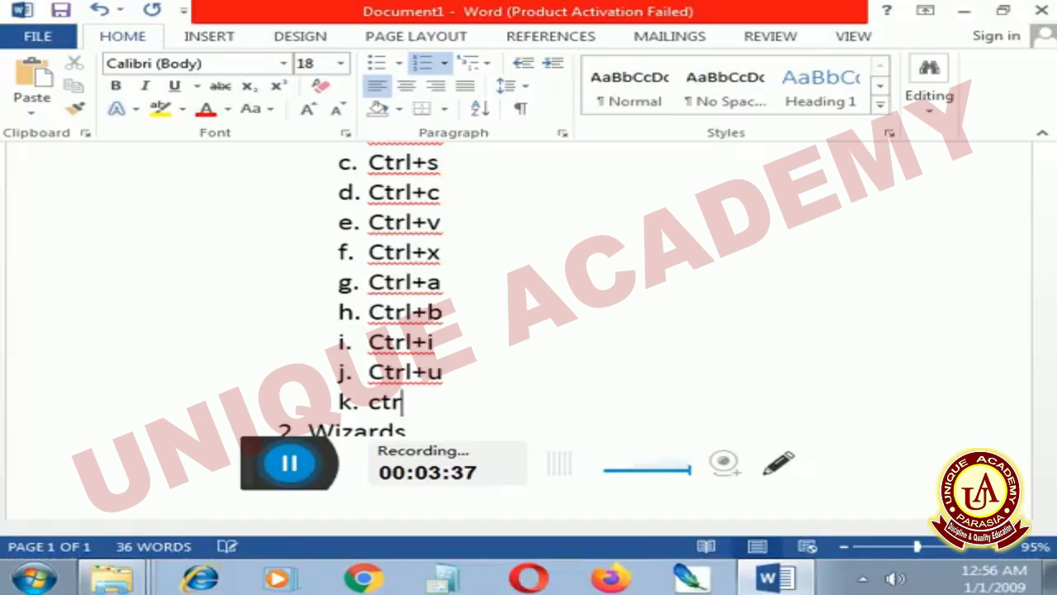
pyautogui.write('+=')
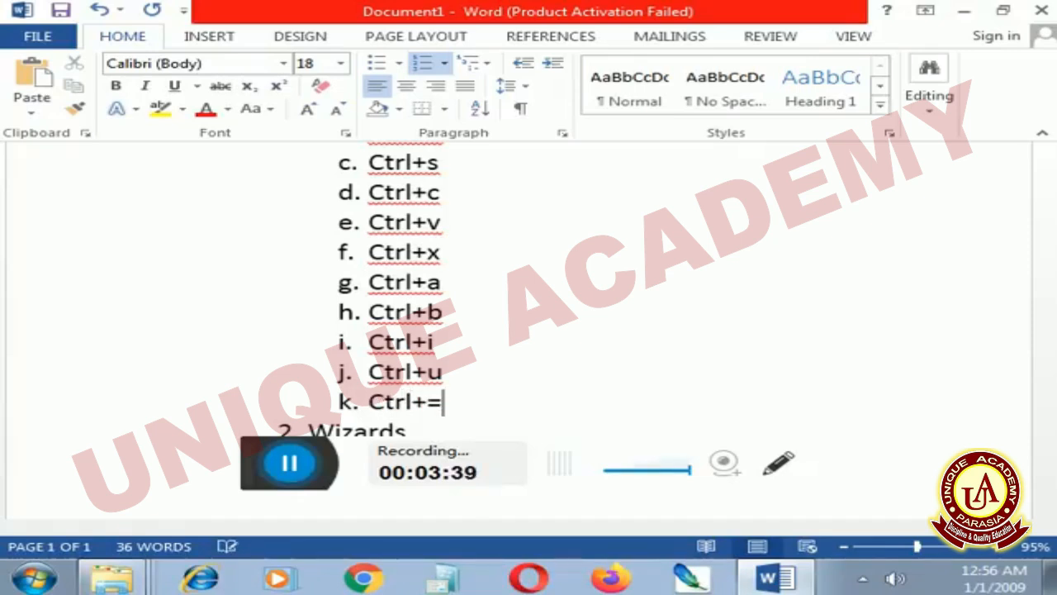
pyautogui.press('BackSpace')
pyautogui.press('BackSpace')
pyautogui.write('z')
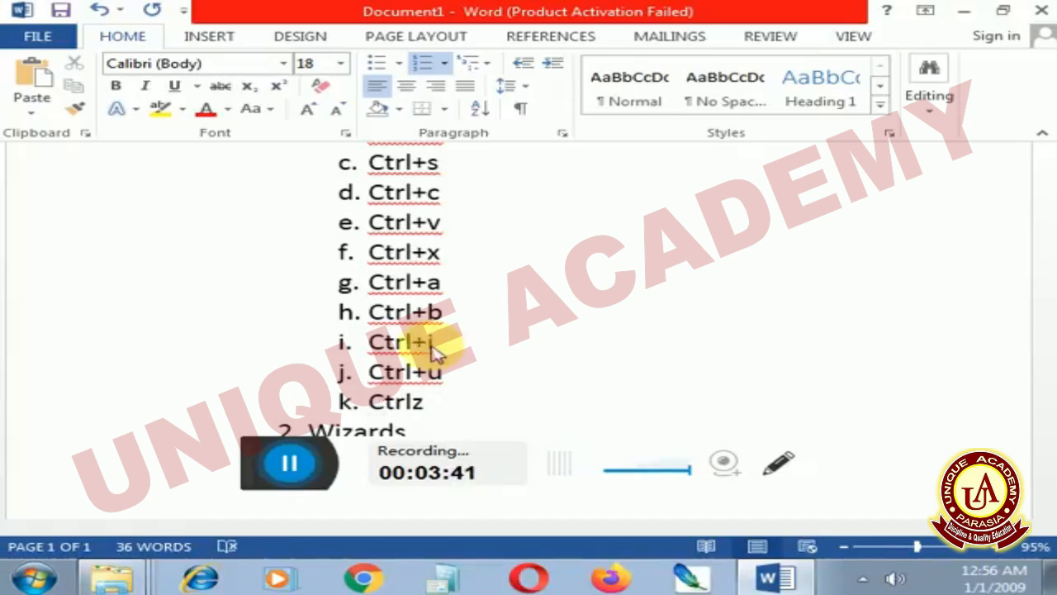
pyautogui.press('BackSpace')
pyautogui.write('+')
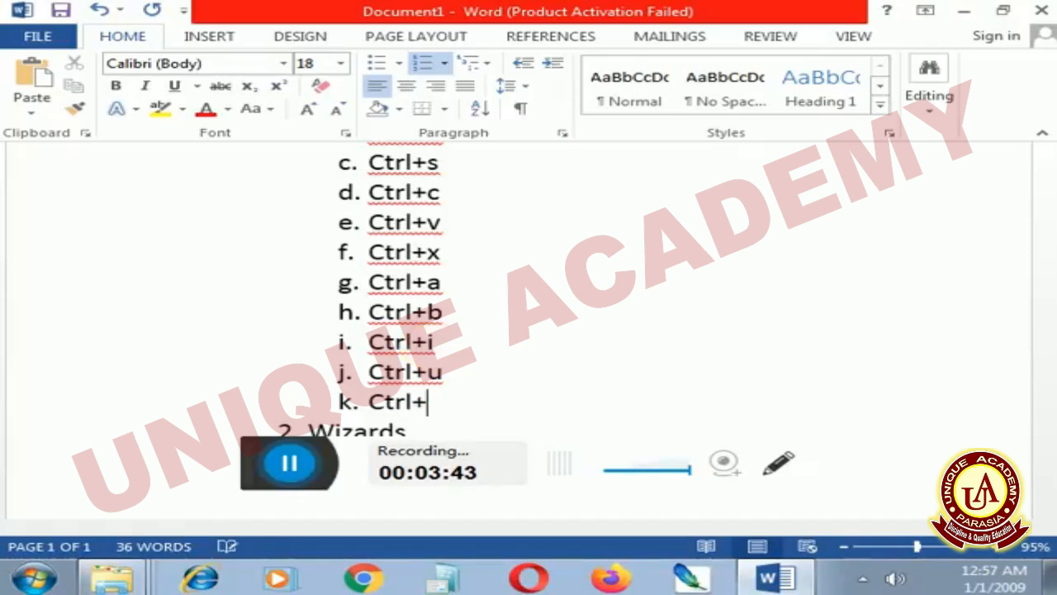
pyautogui.write('x')
pyautogui.press('BackSpace')
pyautogui.write('z')
pyautogui.press('Return')
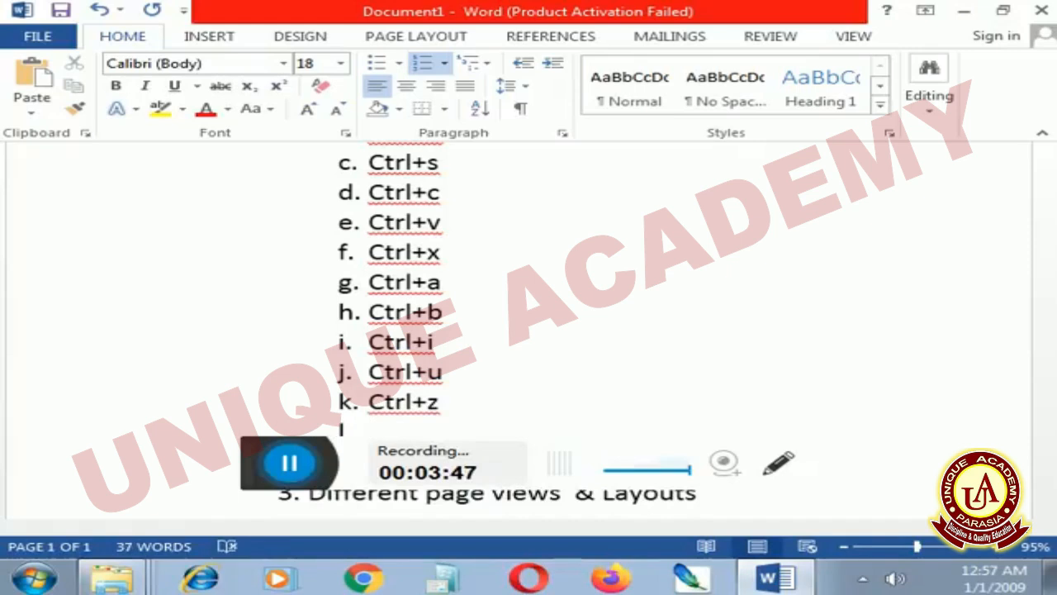
# Add "Ctrl+y" as the twelfth lettered sub-item, below "Ctrl+z", dismissing the Sticky Keys prompt
pyautogui.write('ctrll')
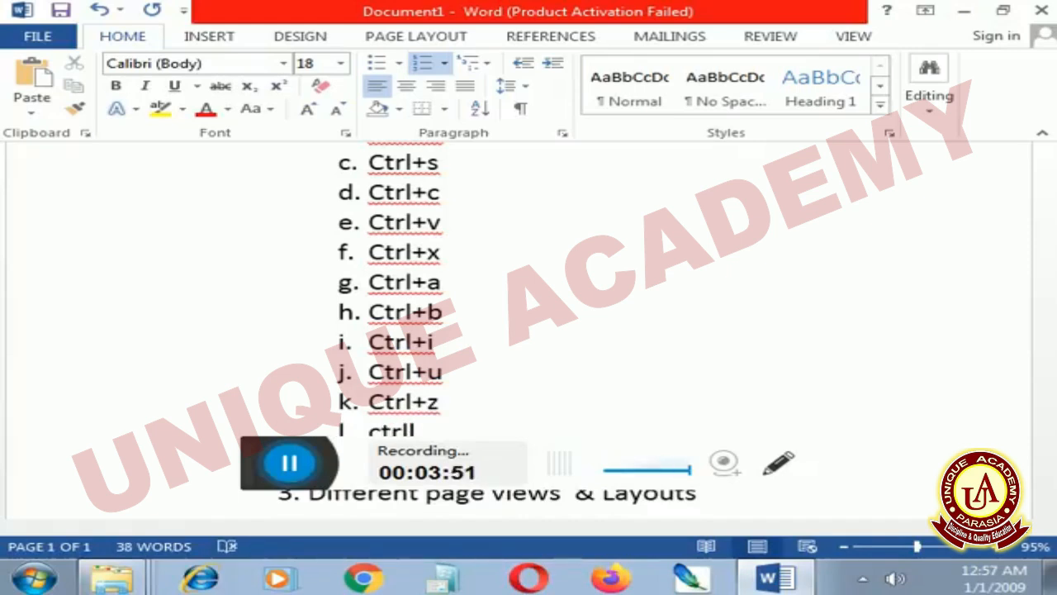
pyautogui.press('BackSpace')
pyautogui.press('shift')
pyautogui.press('shift')
pyautogui.press('shift')
pyautogui.press('shift')
pyautogui.press('shift')
pyautogui.write('+')
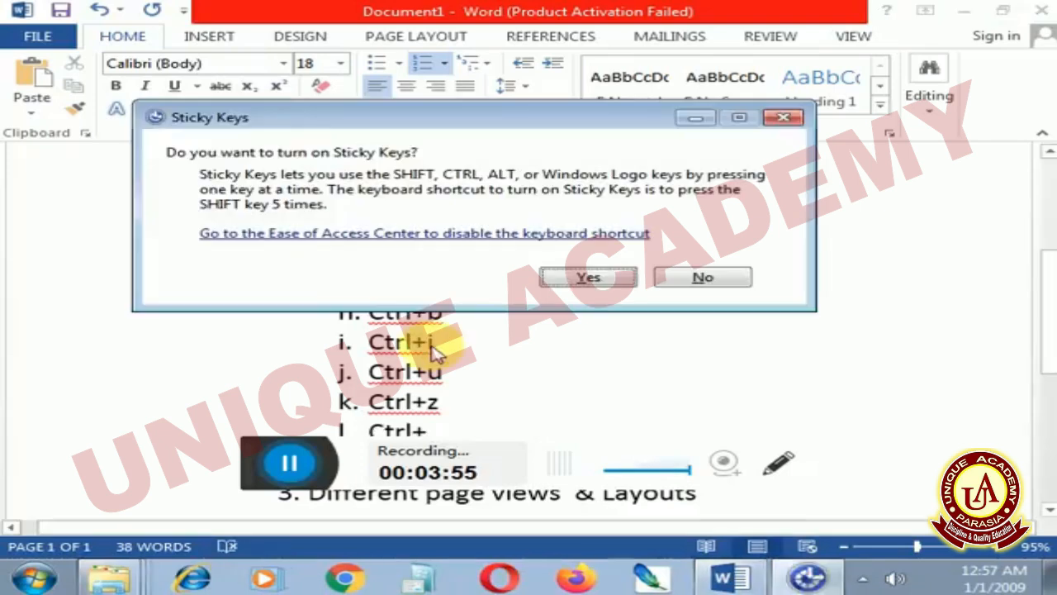
pyautogui.press('Escape')
pyautogui.write('y')
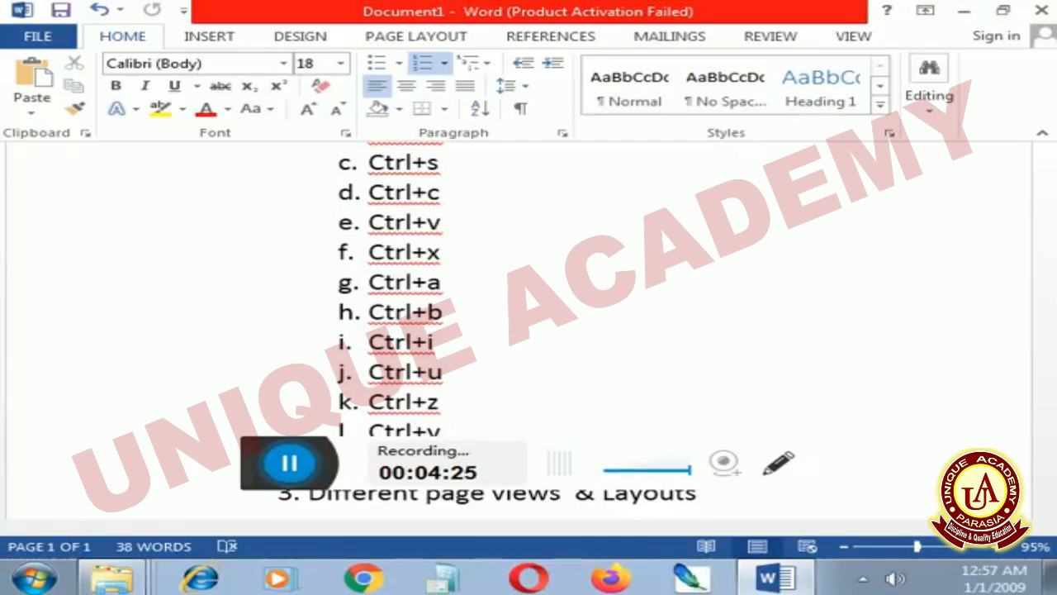
pyautogui.scroll(-1, 442, 347)
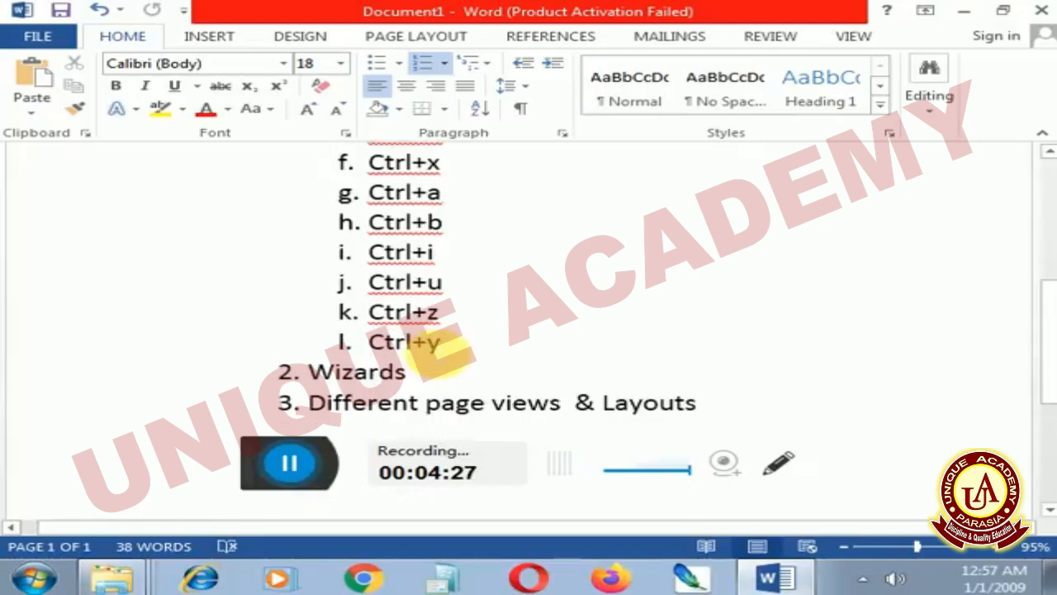
pyautogui.press('Return')
pyautogui.hotkey('shift', 'Tab')
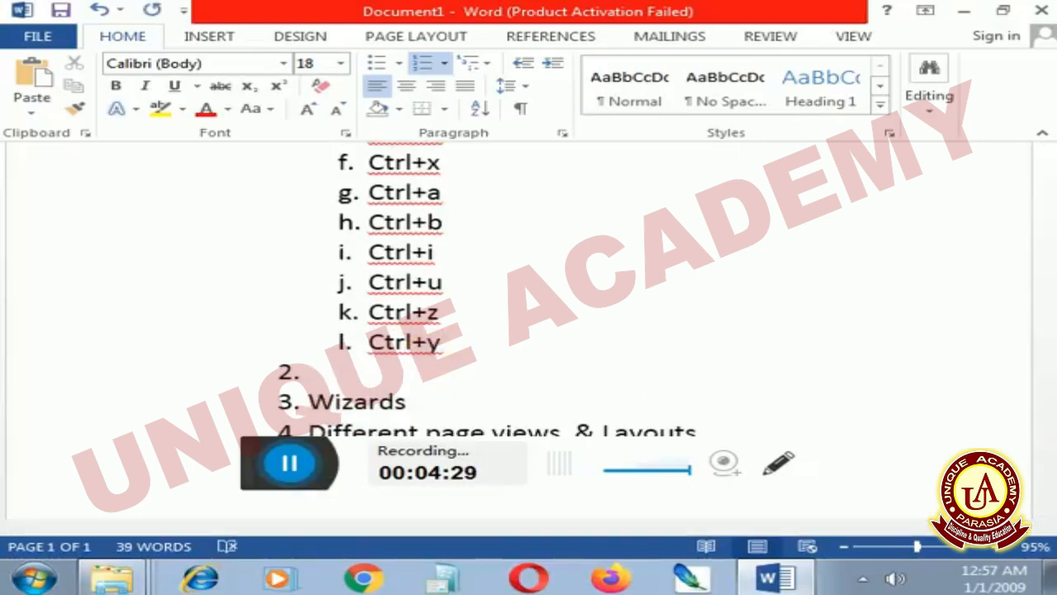
pyautogui.press('Tab')
pyautogui.write('cct')
pyautogui.press('BackSpace')
pyautogui.press('BackSpace')
pyautogui.press('BackSpace')
pyautogui.press('BackSpace')
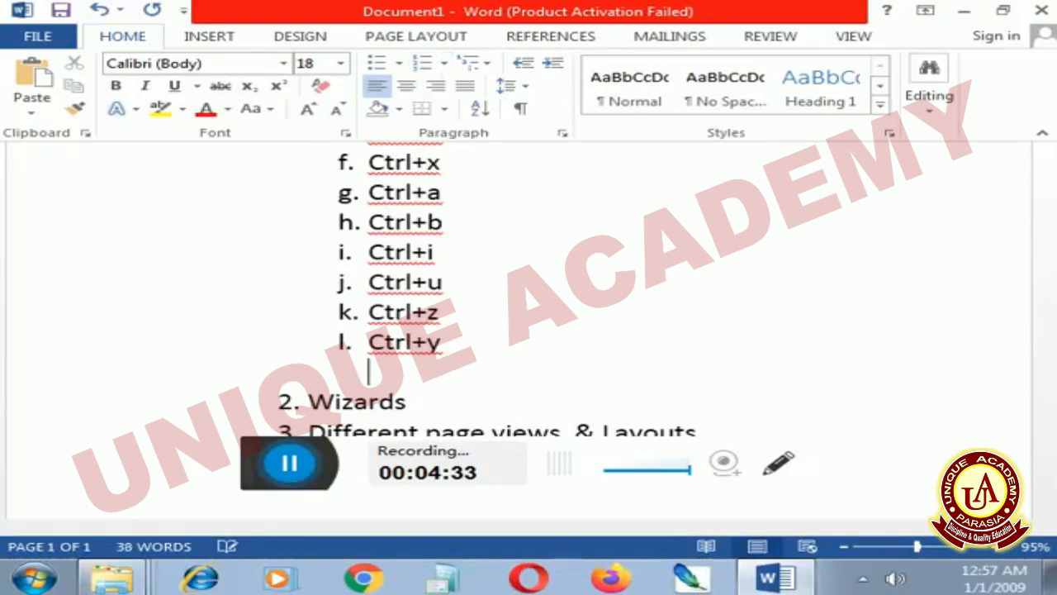
pyautogui.hotkey('ctrl', 'z')
pyautogui.write('z')
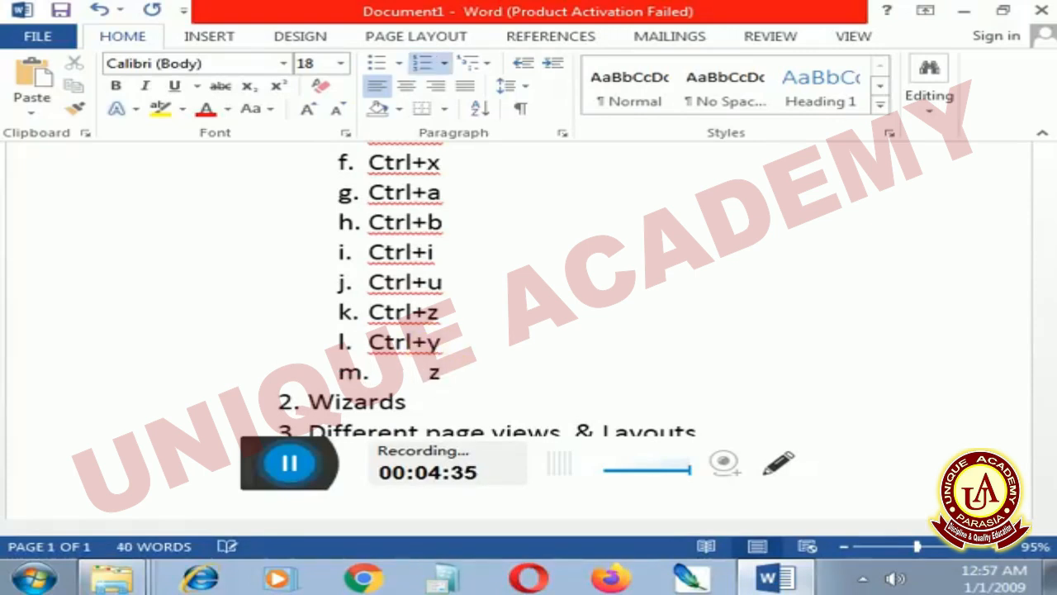
pyautogui.press('BackSpace')
pyautogui.press('BackSpace')
pyautogui.write('z')
pyautogui.press('BackSpace')
pyautogui.press('BackSpace')
pyautogui.press('BackSpace')
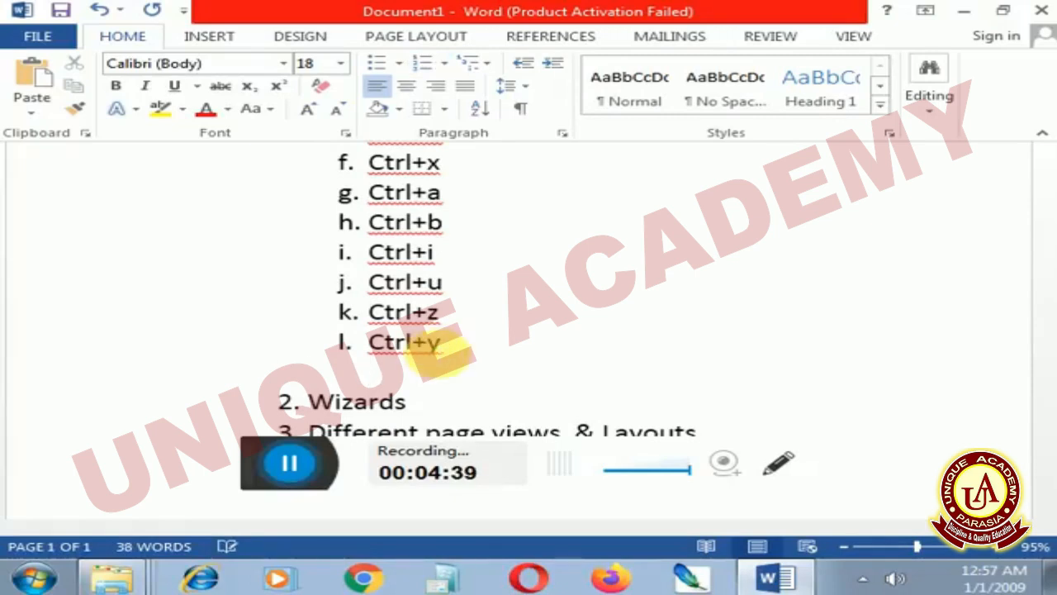
# Turn the blank line below "Ctrl+y" into the thirteenth lettered sub-item and enter "Ctrl+p"
pyautogui.press('Tab')
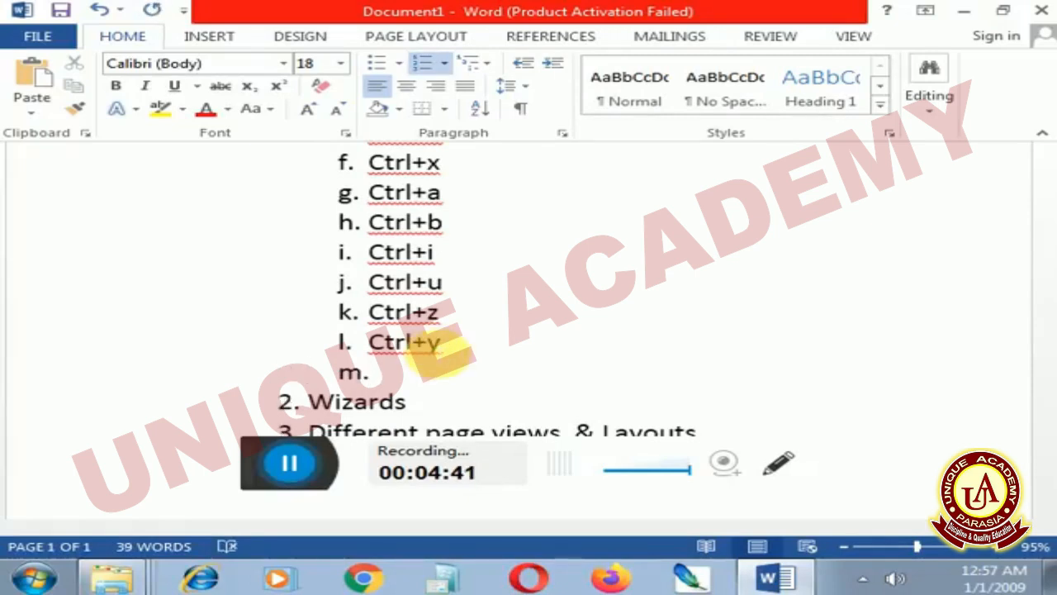
pyautogui.write('ctrl')
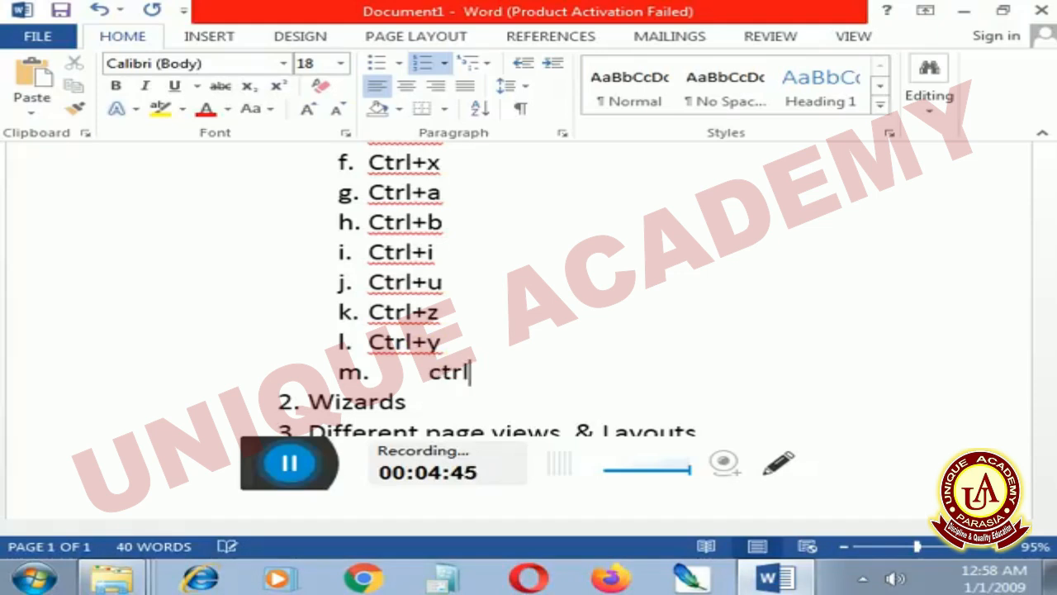
pyautogui.write('+p')
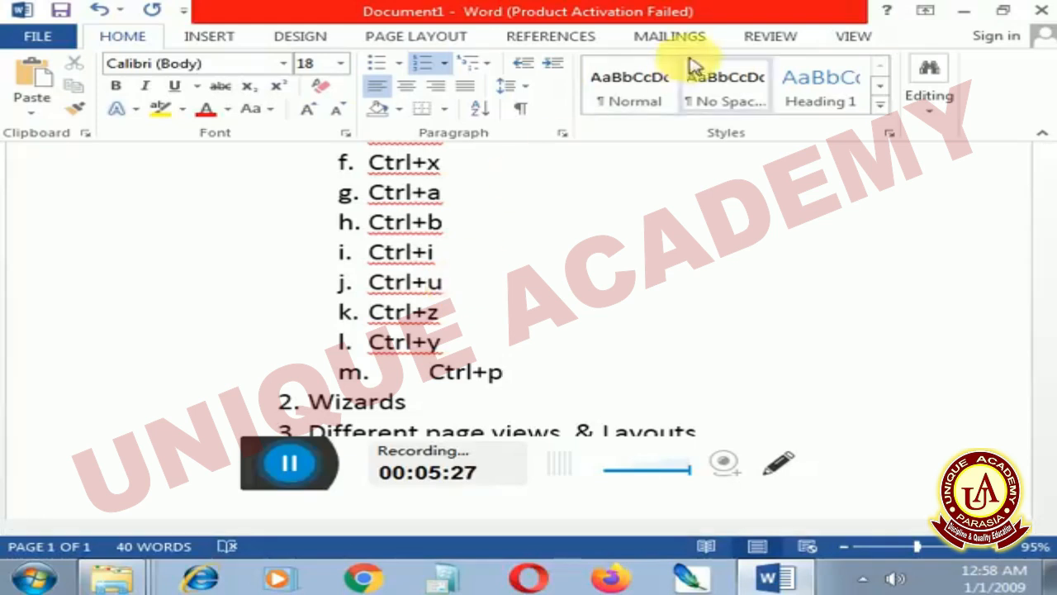
# Look over the mail merge and insertion commands, and view the font settings available for the document text
pyautogui.click(663, 39)
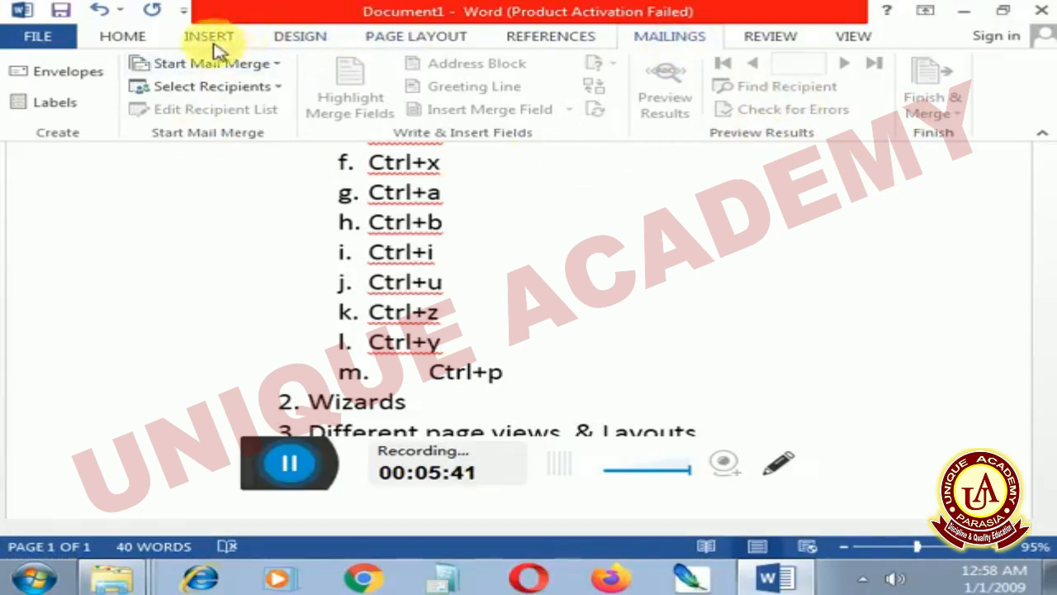
pyautogui.click(207, 39)
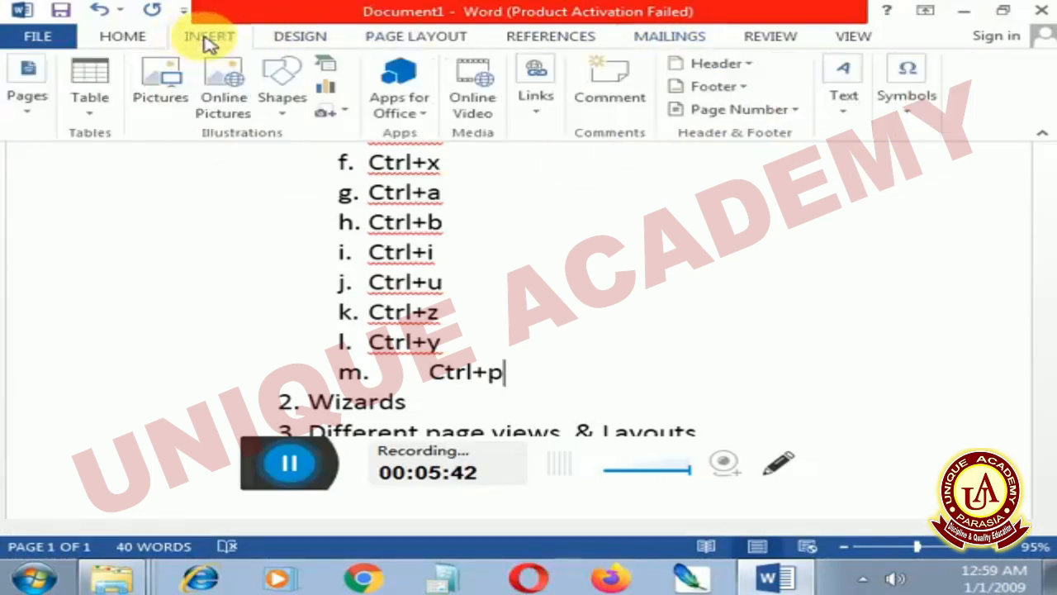
pyautogui.click(123, 40)
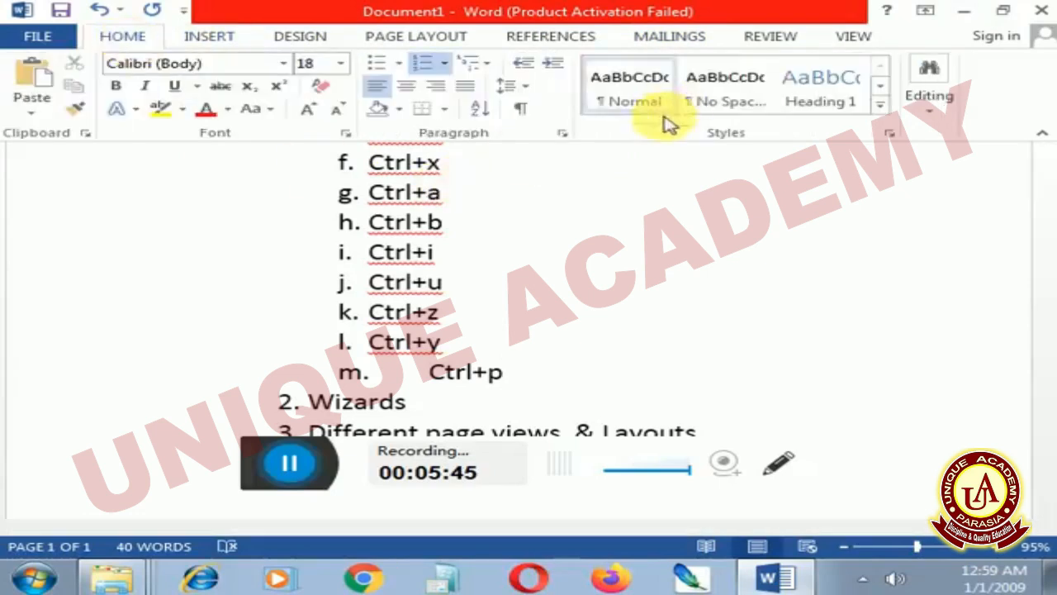
pyautogui.click(350, 134)
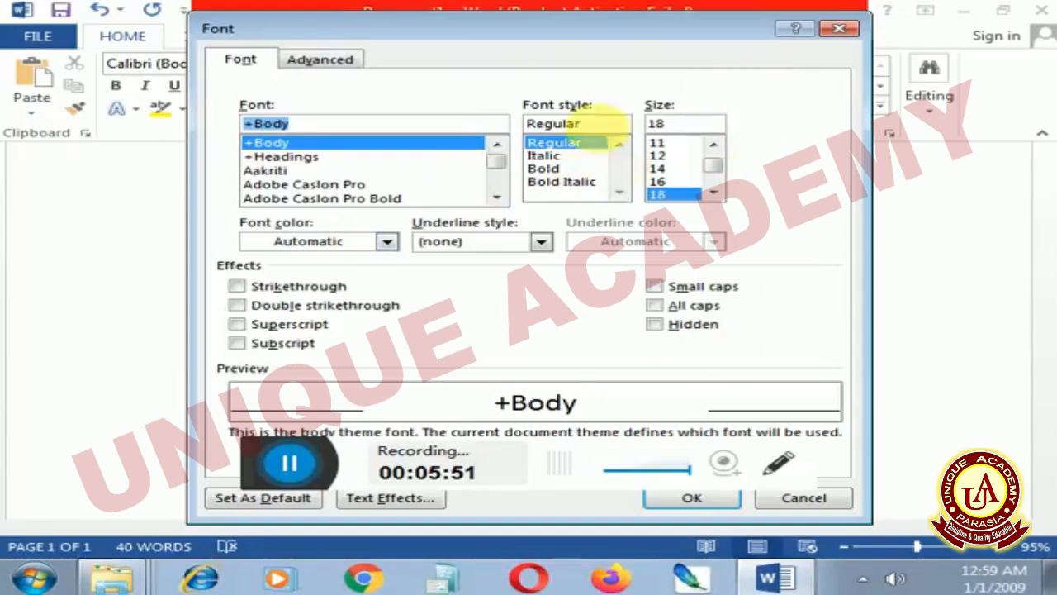
pyautogui.click(838, 29)
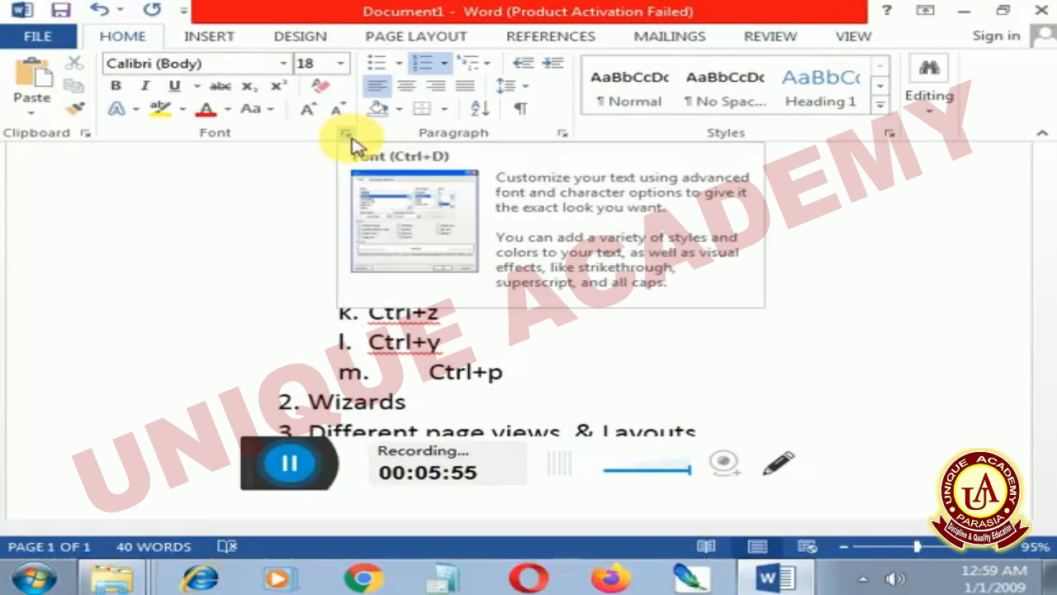
pyautogui.click(368, 223)
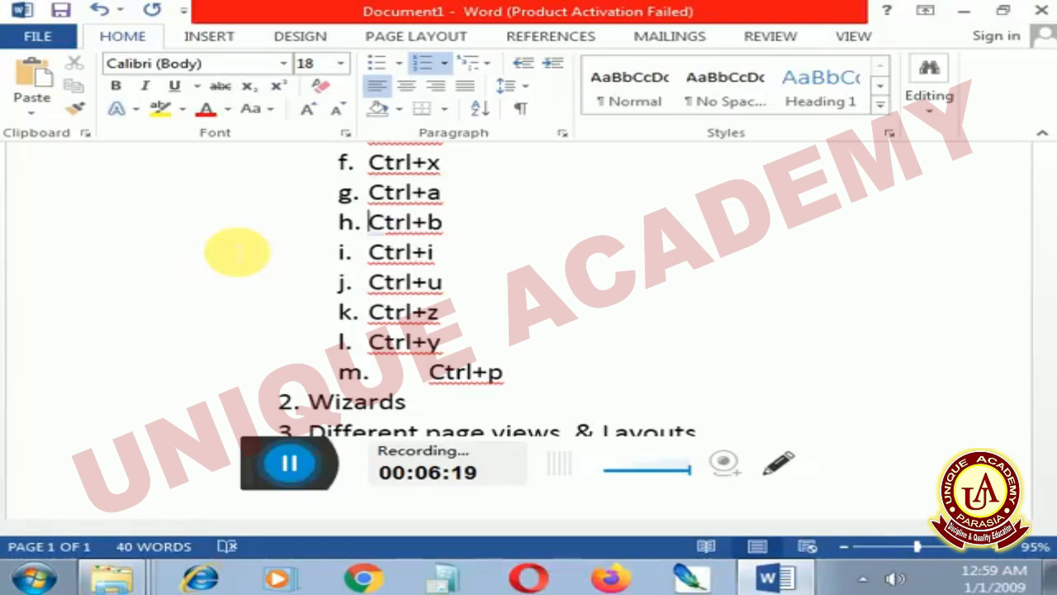
# Change the document's page orientation to Landscape
pyautogui.scroll(-1, 256, 252)
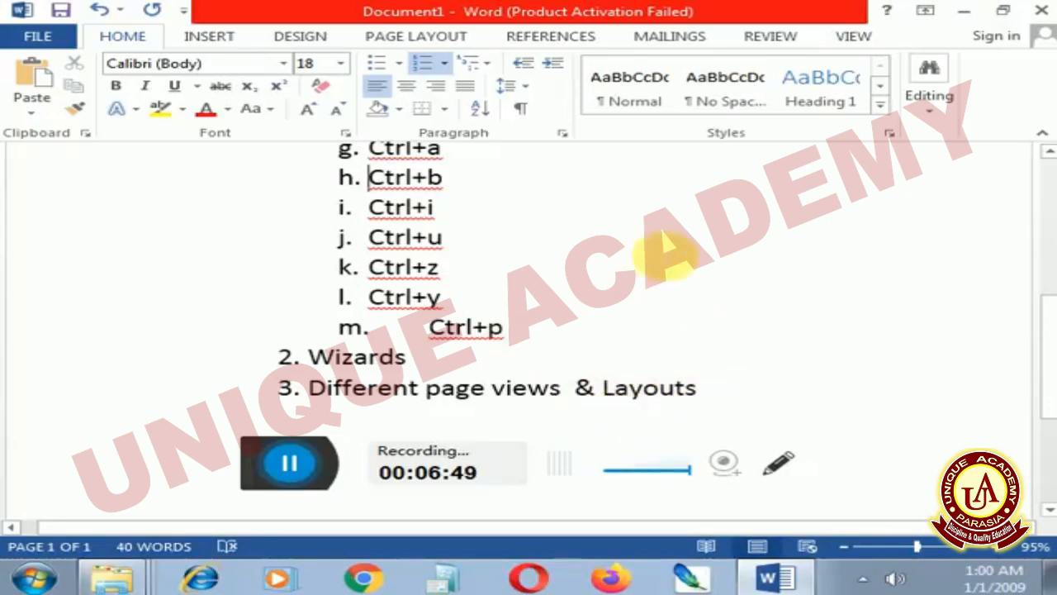
pyautogui.click(416, 35)
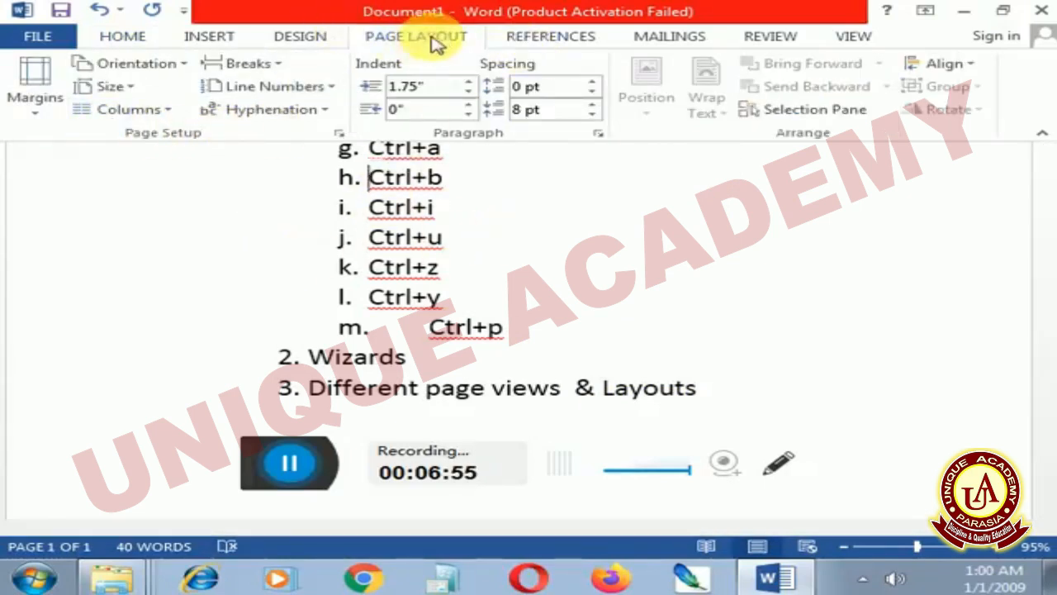
pyautogui.click(170, 74)
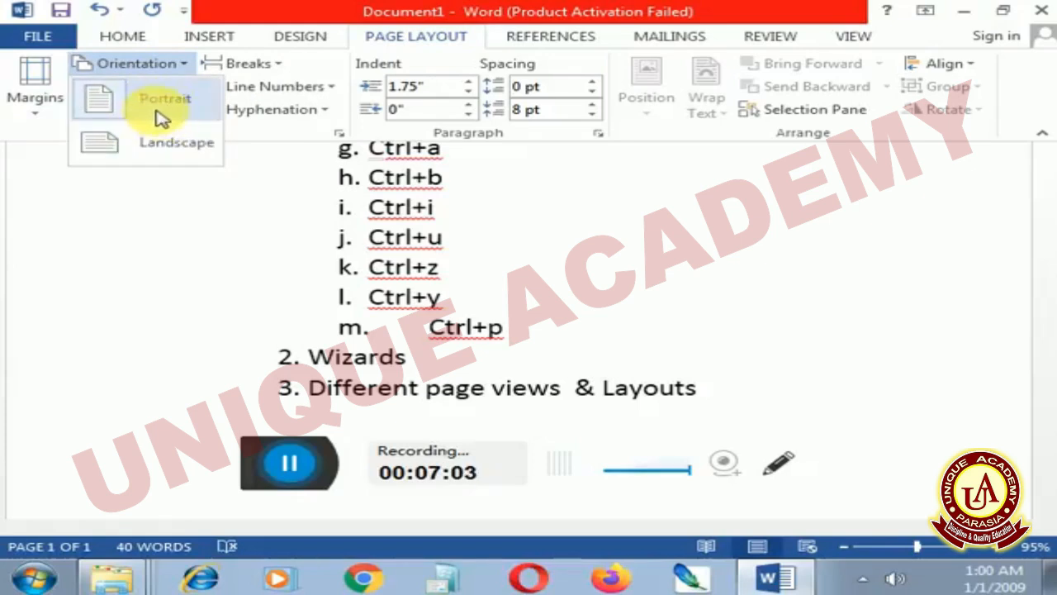
pyautogui.click(172, 151)
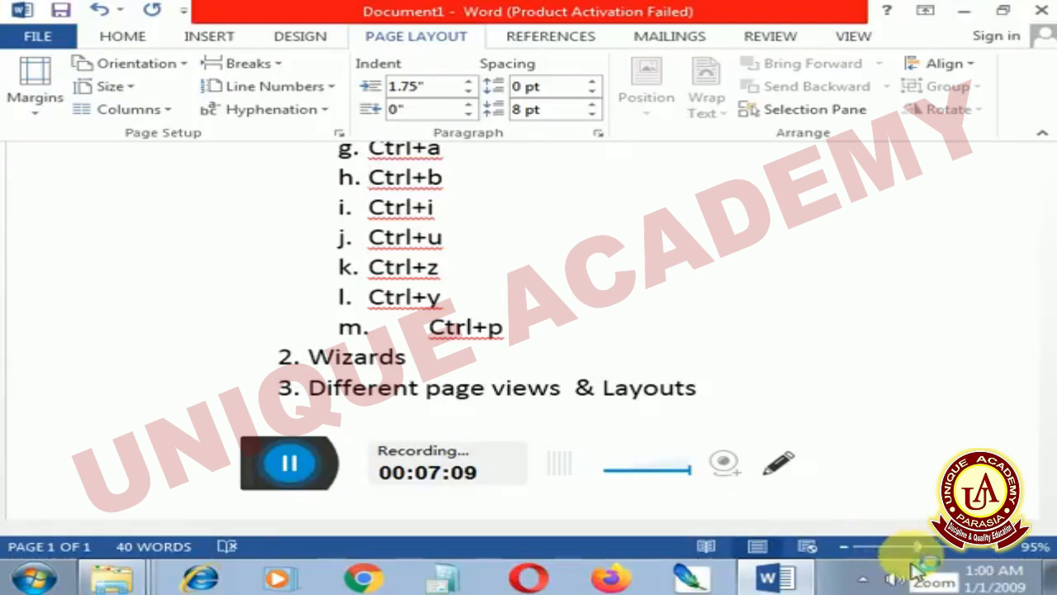
pyautogui.scroll(-3, 912, 565)
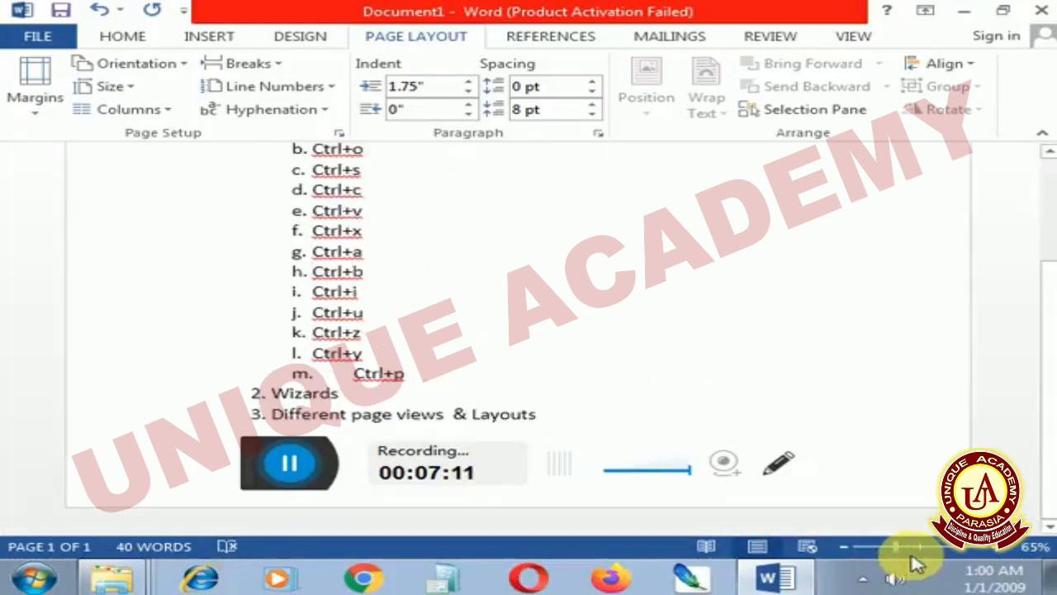
# Switch the page orientation to Portrait and back to Landscape to compare the two layouts
pyautogui.scroll(-1, 913, 563)
pyautogui.scroll(-1, 915, 563)
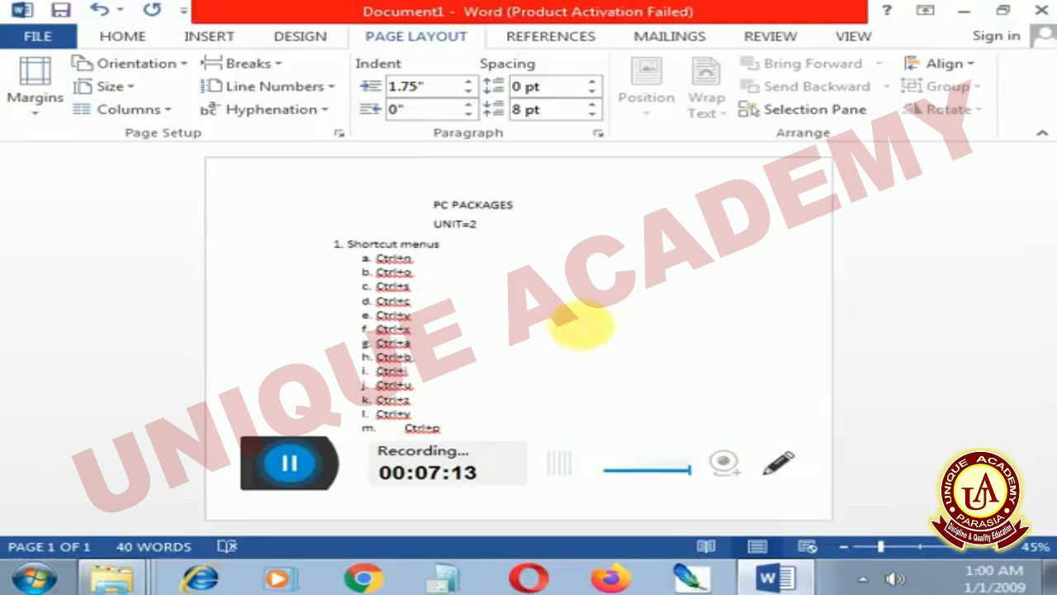
pyautogui.click(111, 65)
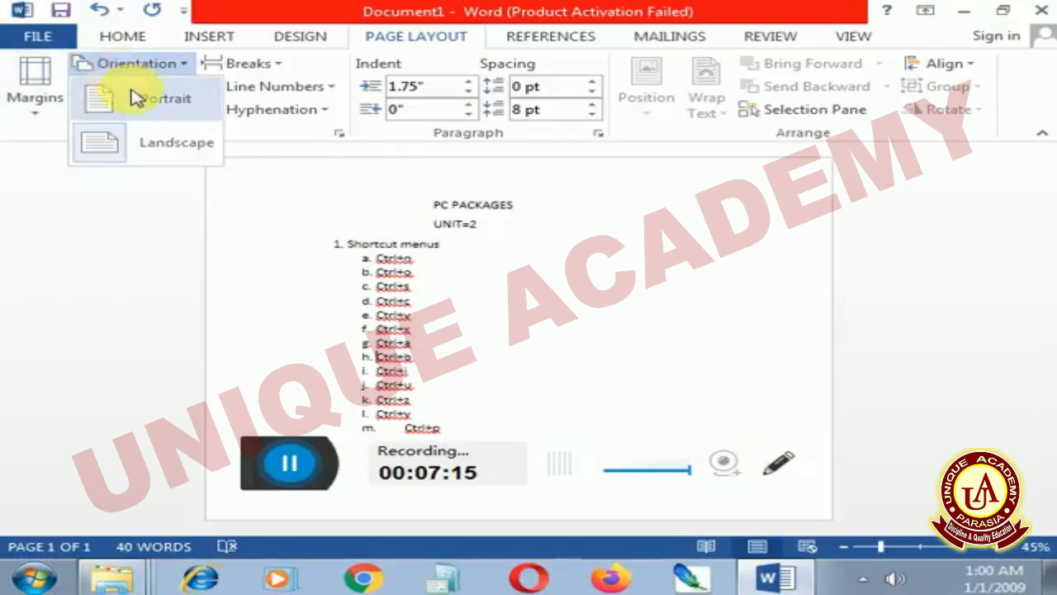
pyautogui.click(99, 97)
pyautogui.click(147, 66)
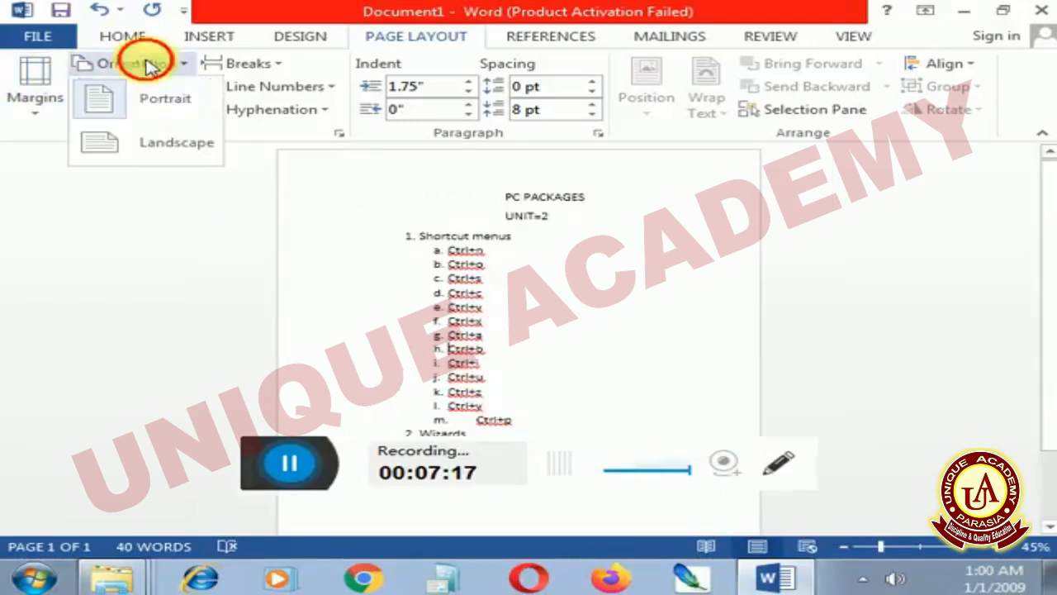
pyautogui.click(124, 145)
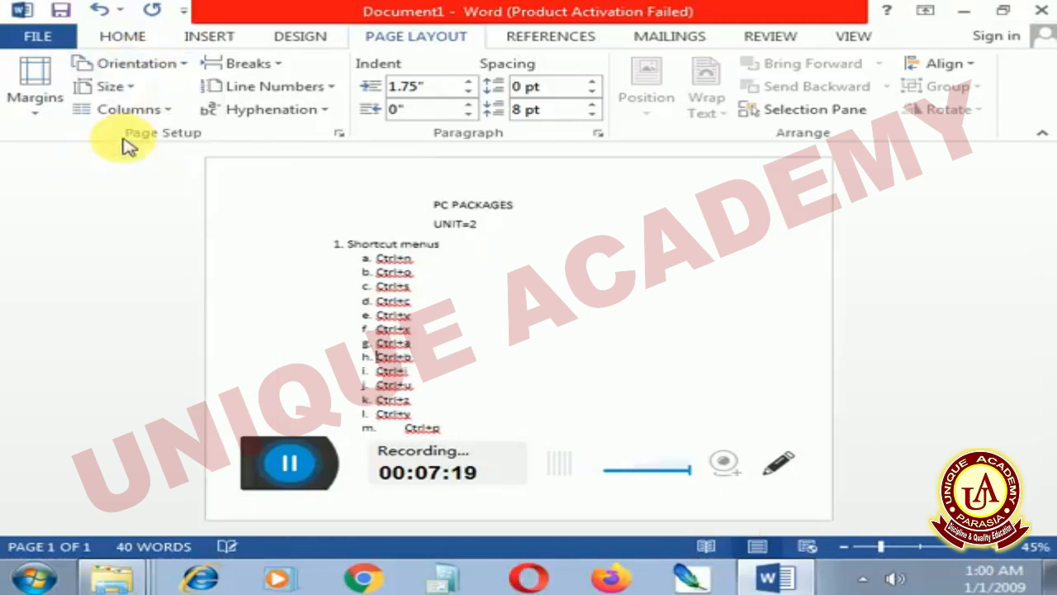
# Apply the Normal margins preset and set the paper size to A4
pyautogui.click(23, 111)
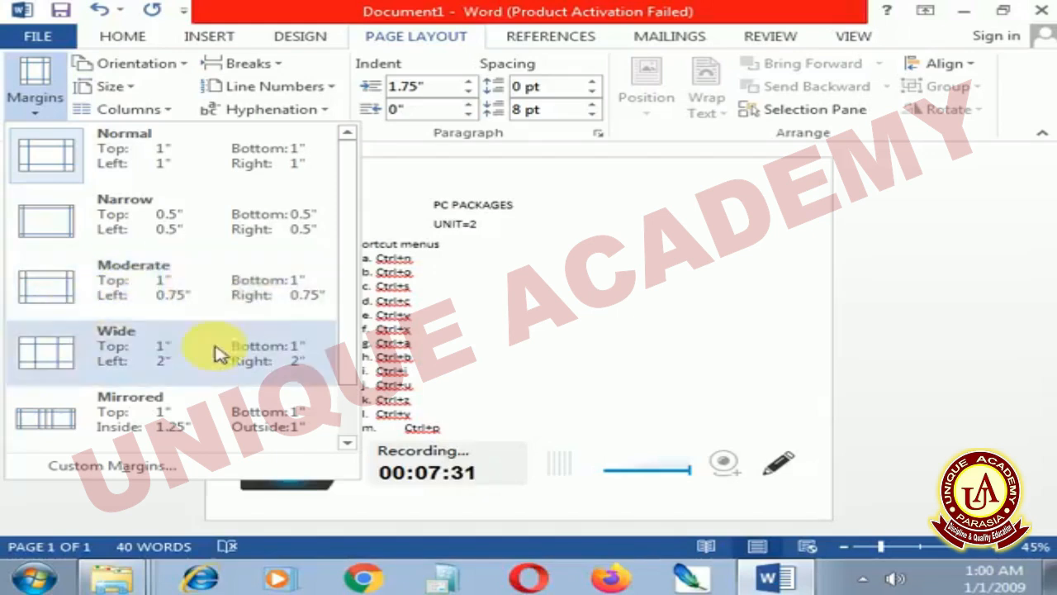
pyautogui.click(48, 149)
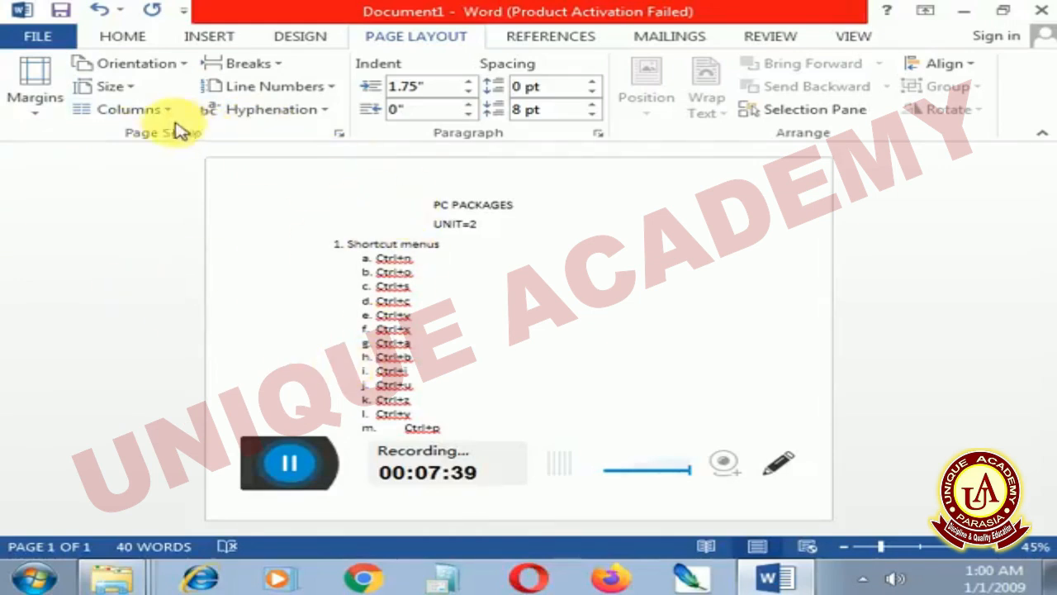
pyautogui.click(116, 87)
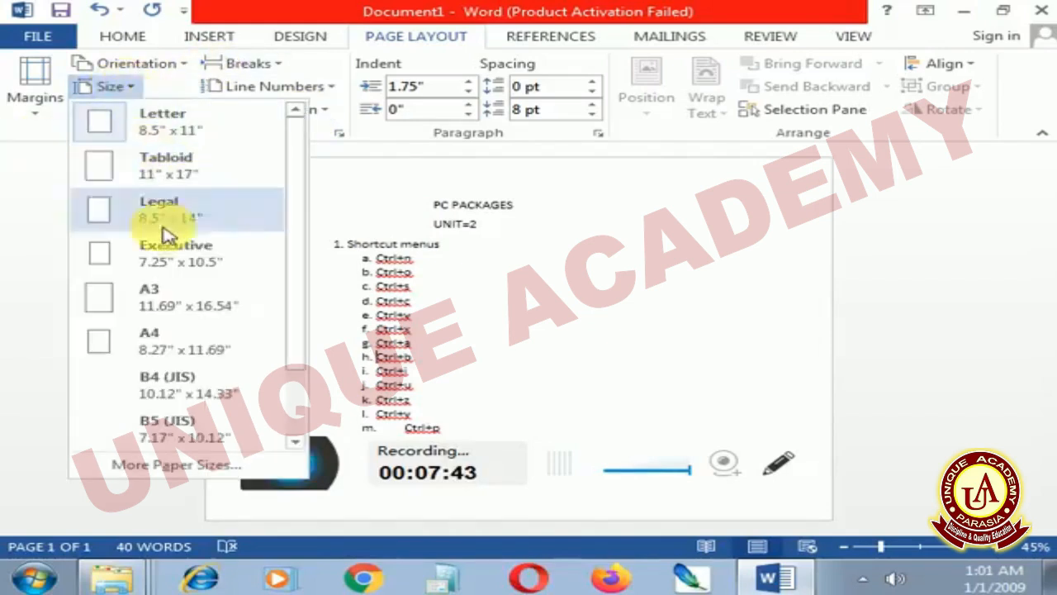
pyautogui.click(132, 342)
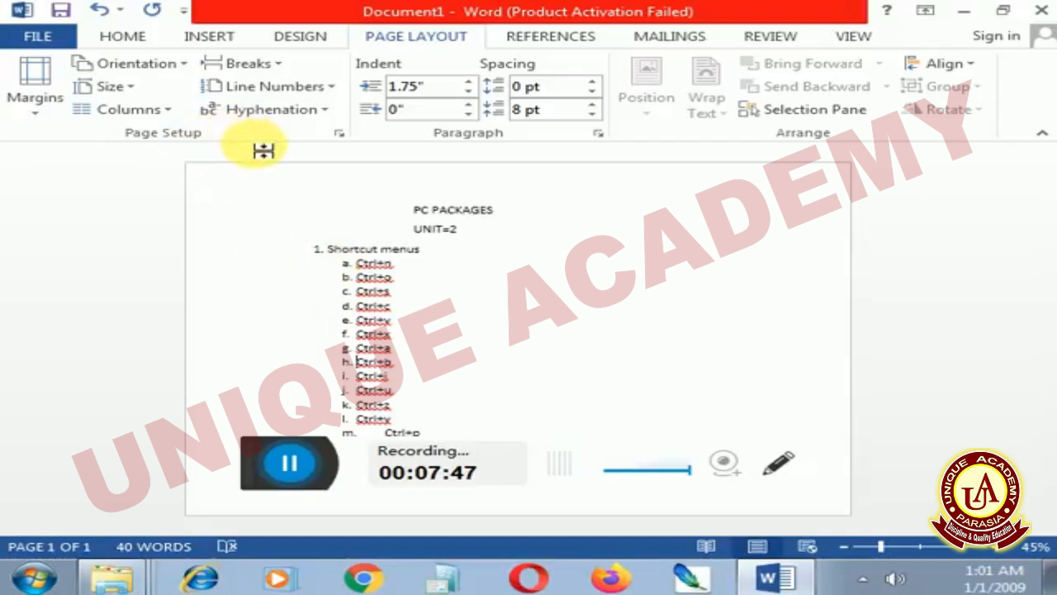
# View the document in Read Mode, page forward to its second screen, and return to Print Layout
pyautogui.keyDown('ctrl'); pyautogui.scroll(3, 264, 151); pyautogui.keyUp('ctrl')
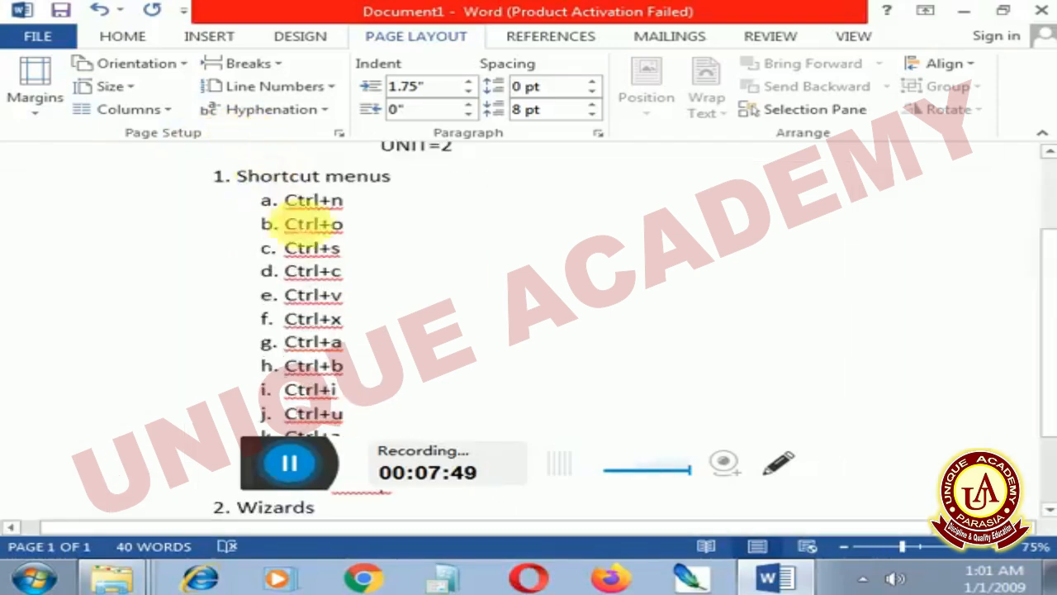
pyautogui.click(912, 547)
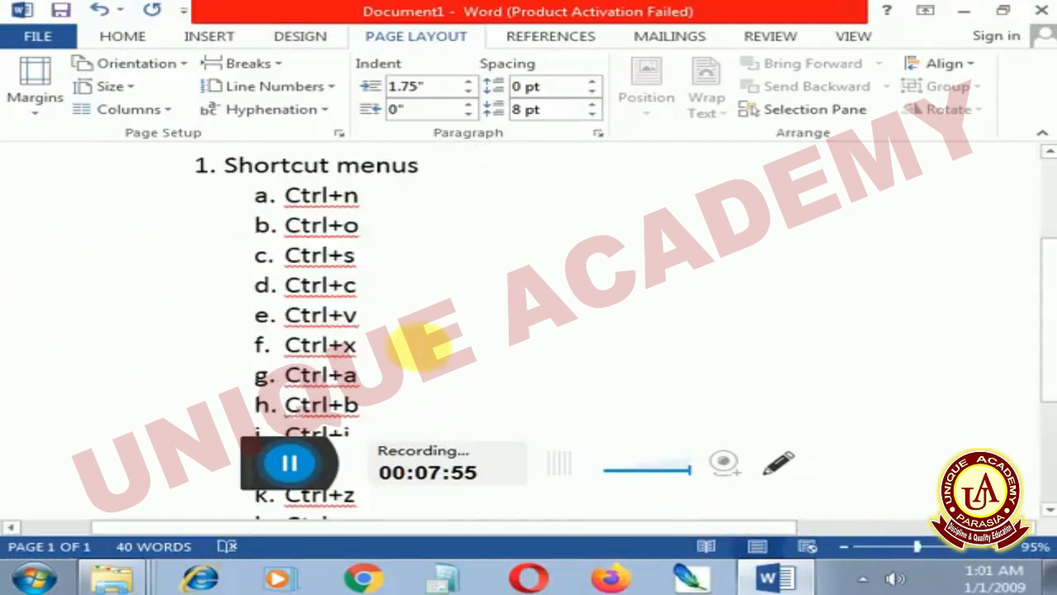
pyautogui.click(844, 35)
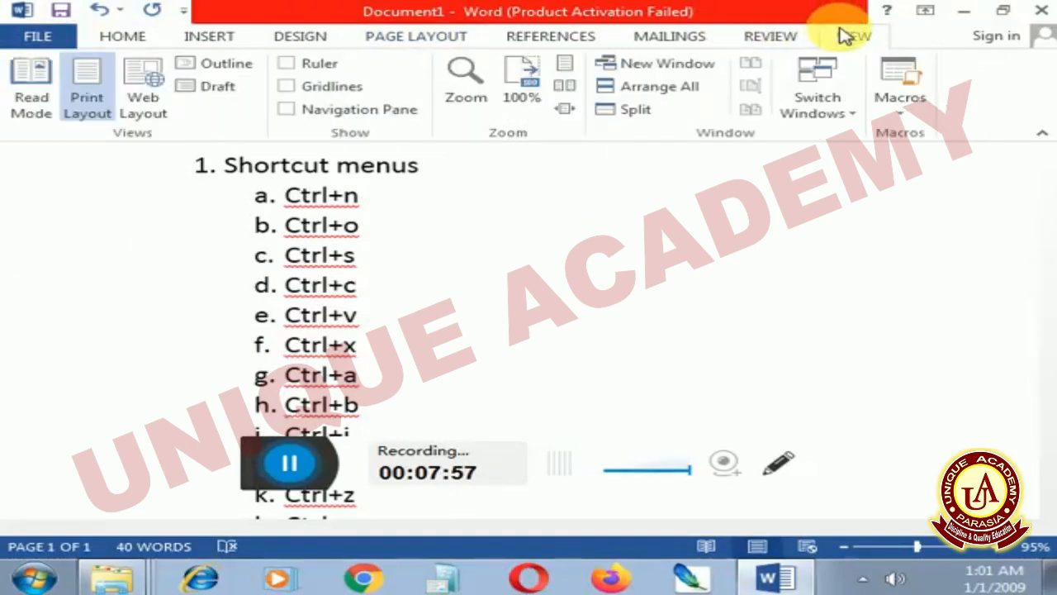
pyautogui.click(33, 110)
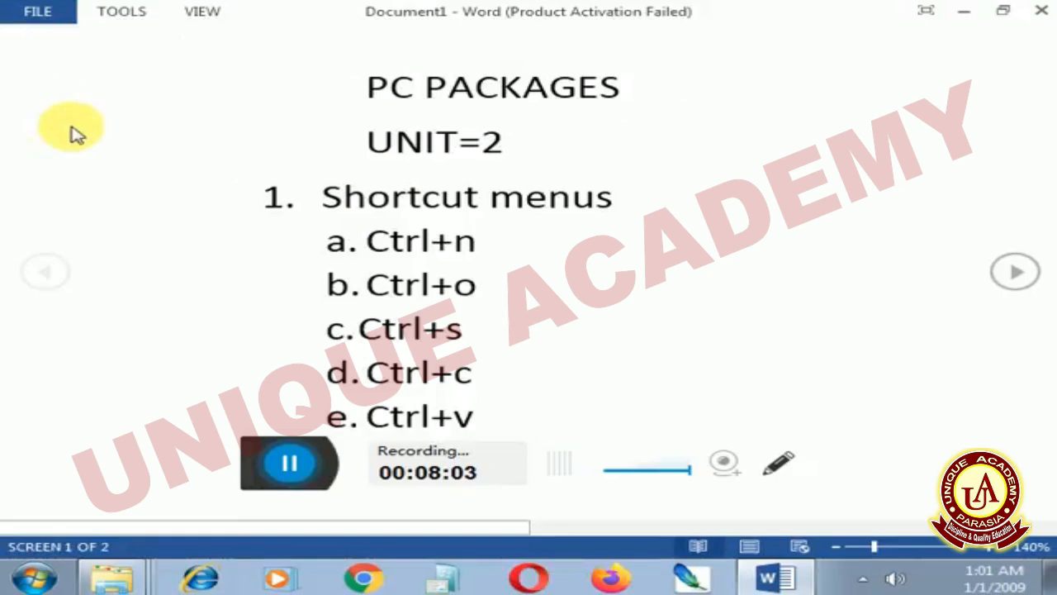
pyautogui.click(1015, 272)
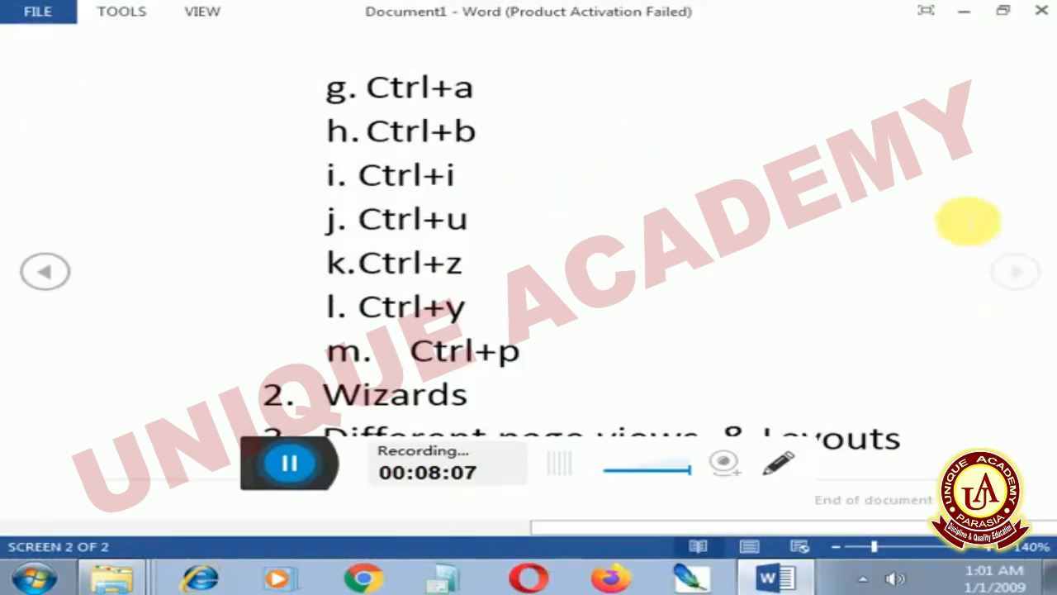
pyautogui.click(961, 15)
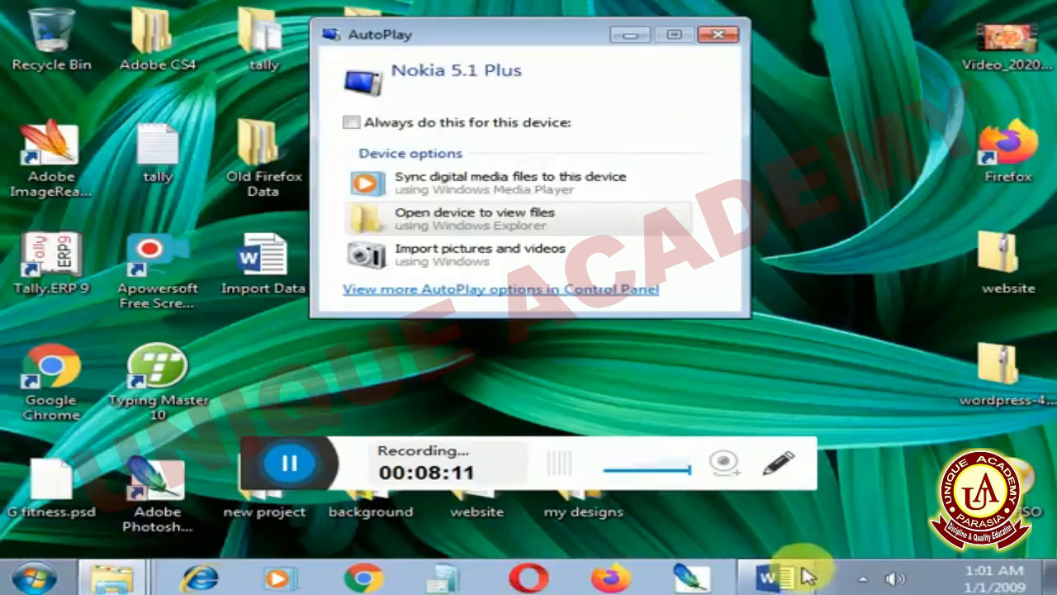
pyautogui.click(768, 575)
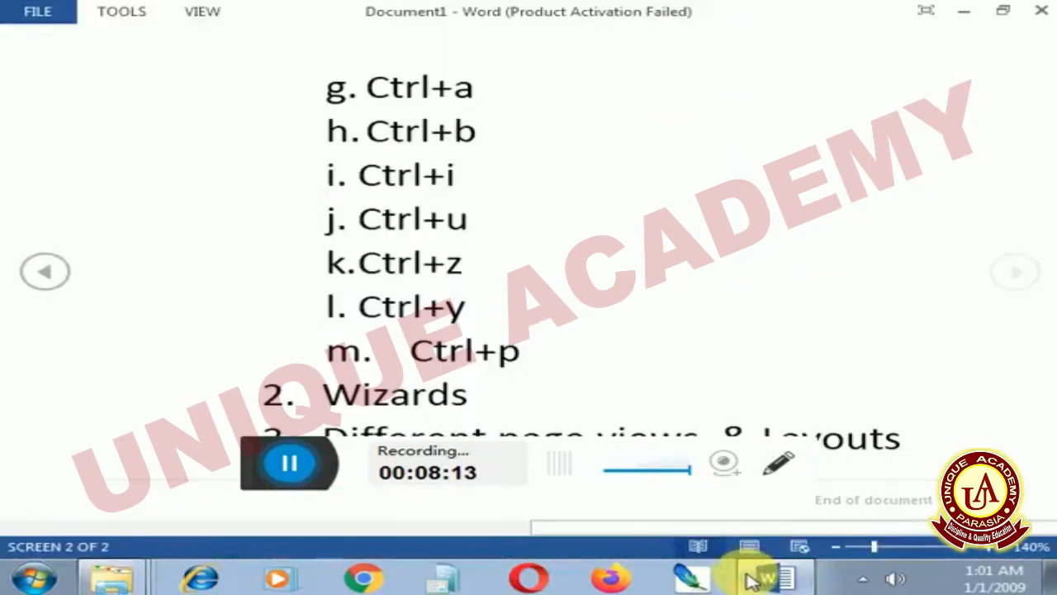
pyautogui.press('Escape')
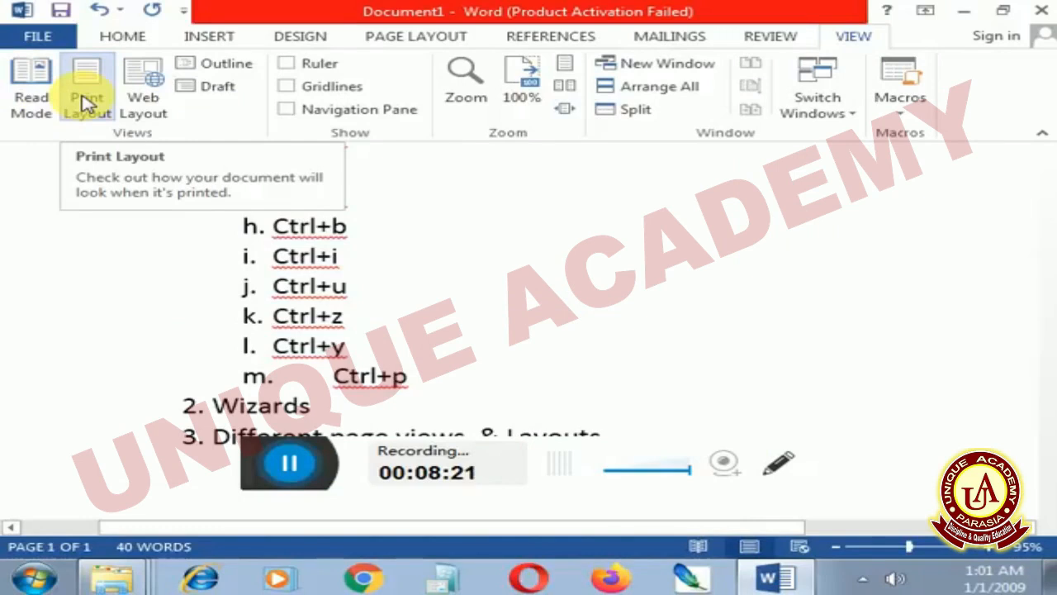
# View the document in Web Layout, look through the list, and return to Print Layout
pyautogui.click(147, 87)
pyautogui.scroll(-5, 543, 221)
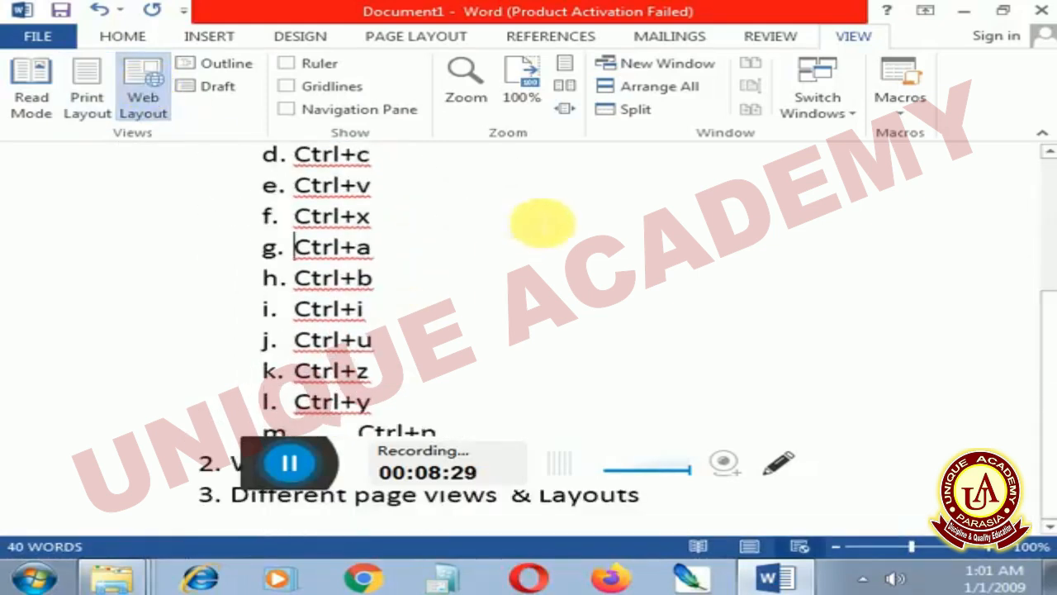
pyautogui.click(87, 94)
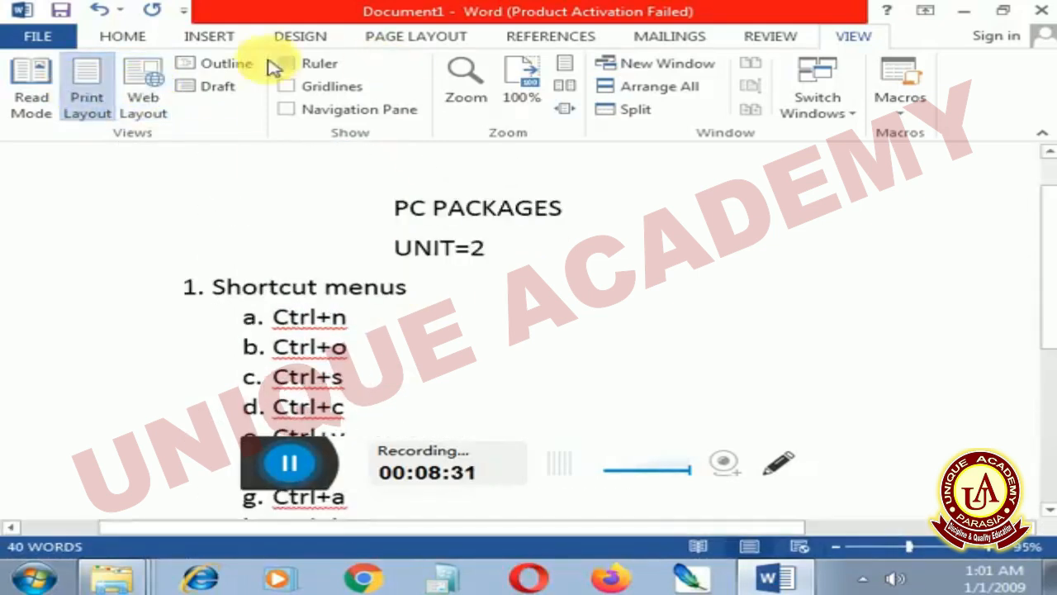
# View the document in Draft and Outline views, look through the outlined list, and close Outline view
pyautogui.click(216, 86)
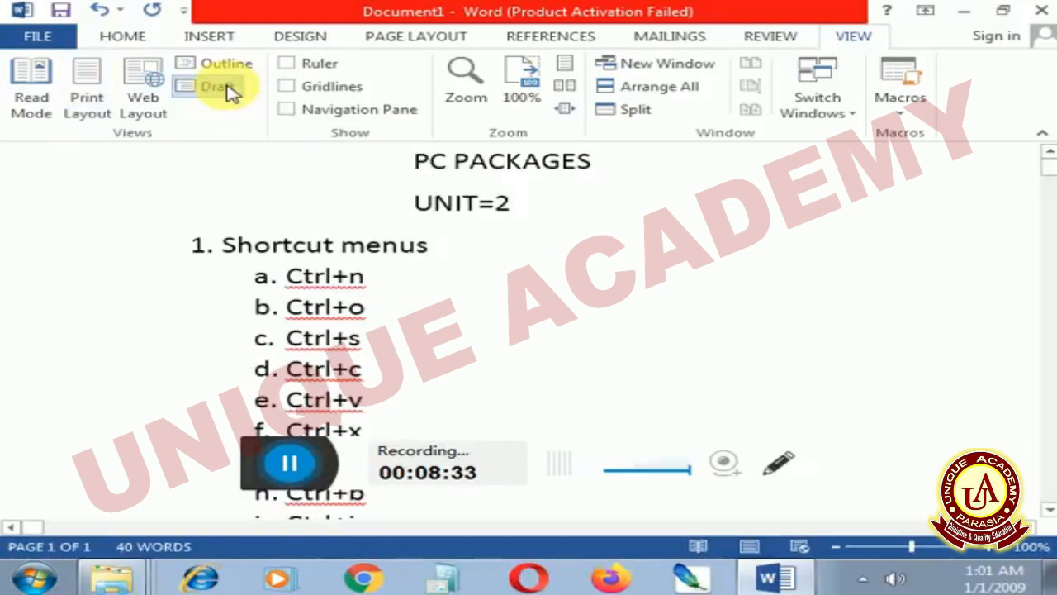
pyautogui.click(232, 68)
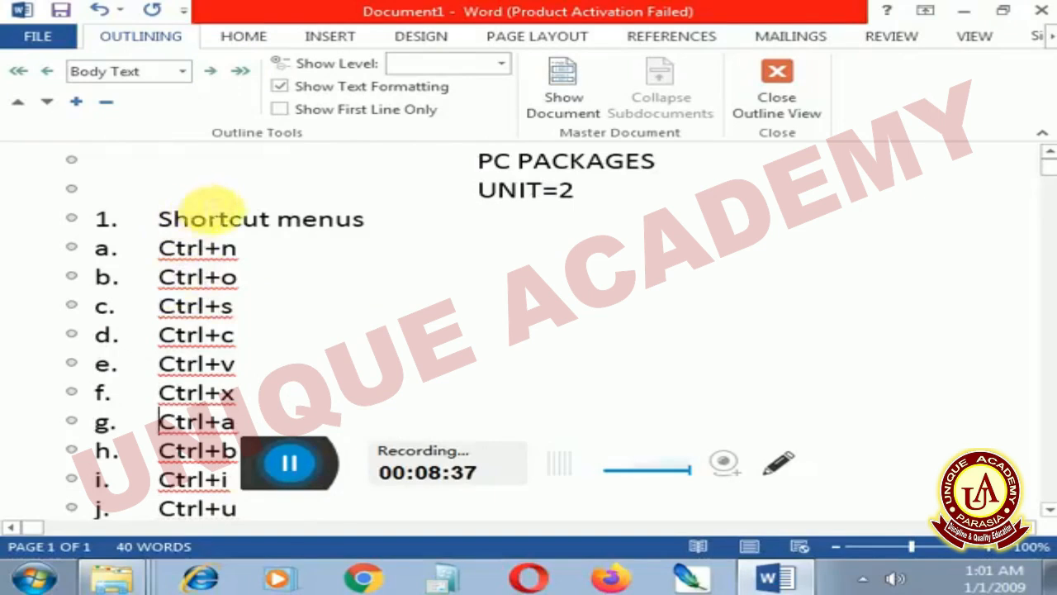
pyautogui.scroll(-6, 208, 211)
pyautogui.scroll(8, 207, 213)
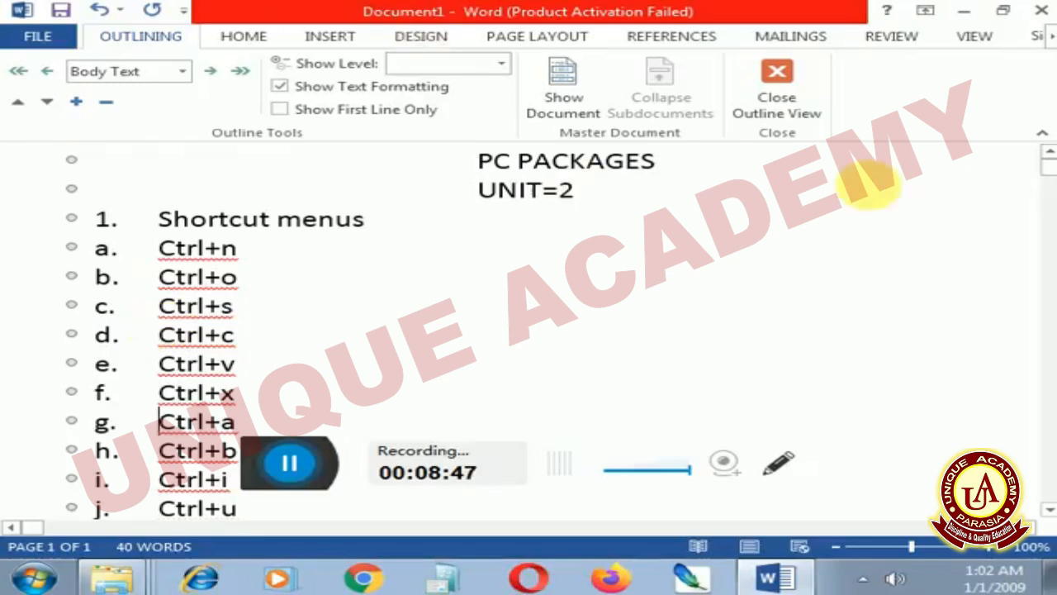
pyautogui.click(780, 97)
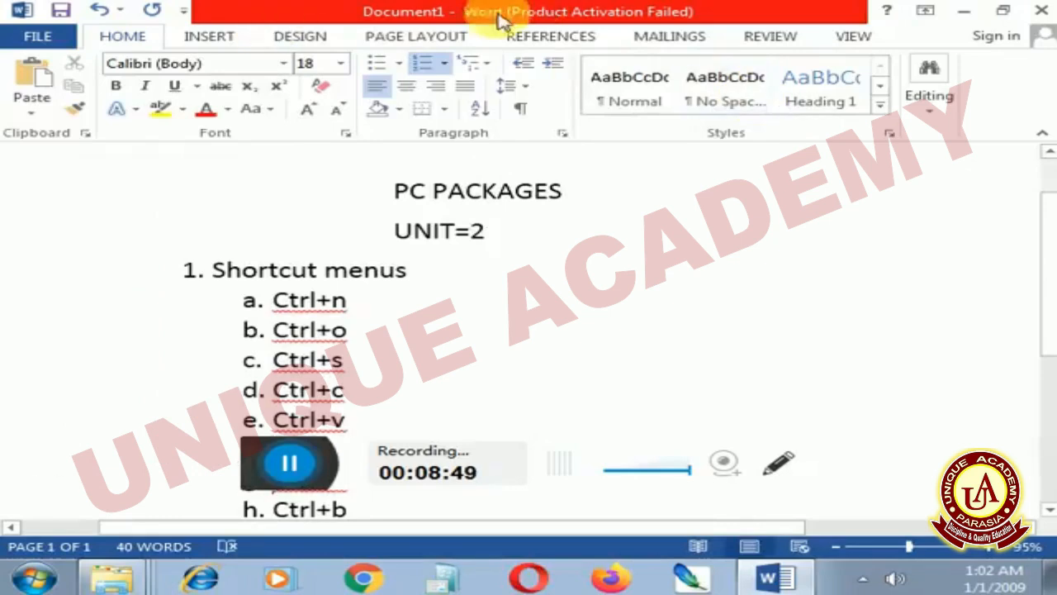
pyautogui.click(847, 36)
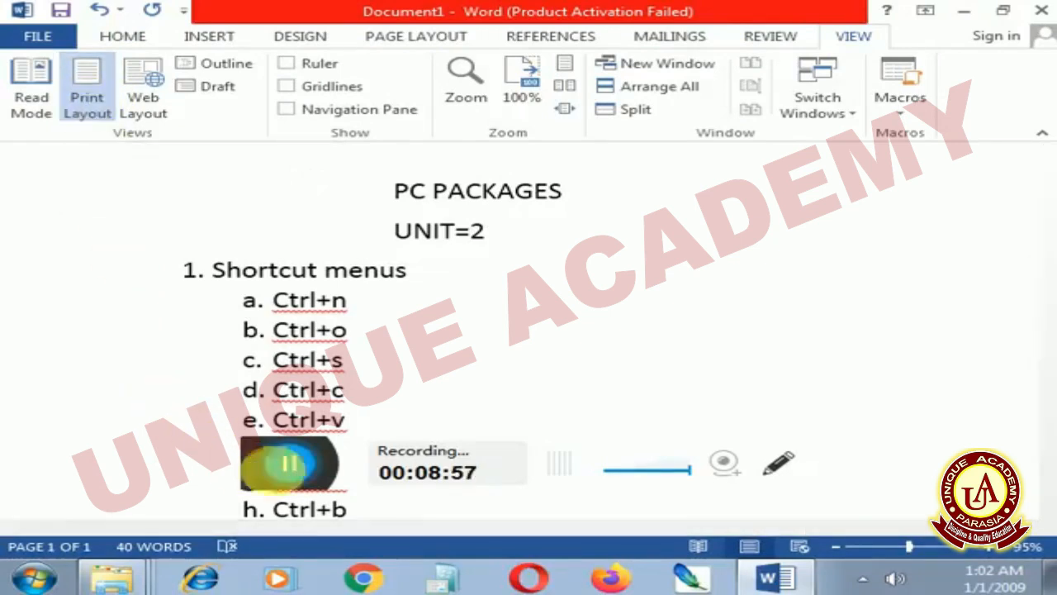
pyautogui.scroll(-4, 417, 327)
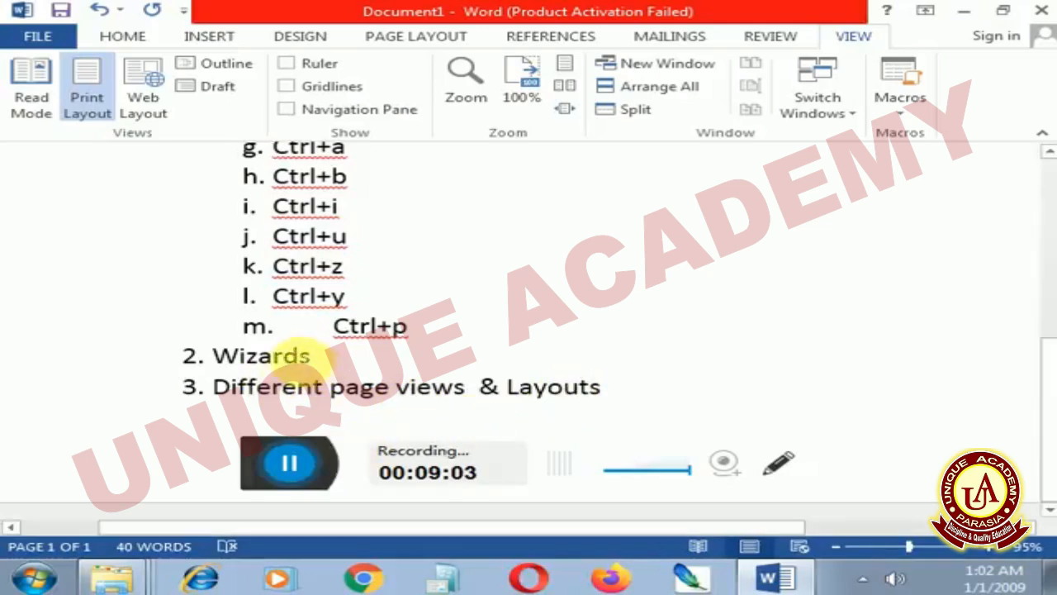
pyautogui.scroll(2, 302, 355)
pyautogui.scroll(3, 308, 354)
pyautogui.scroll(-3, 302, 352)
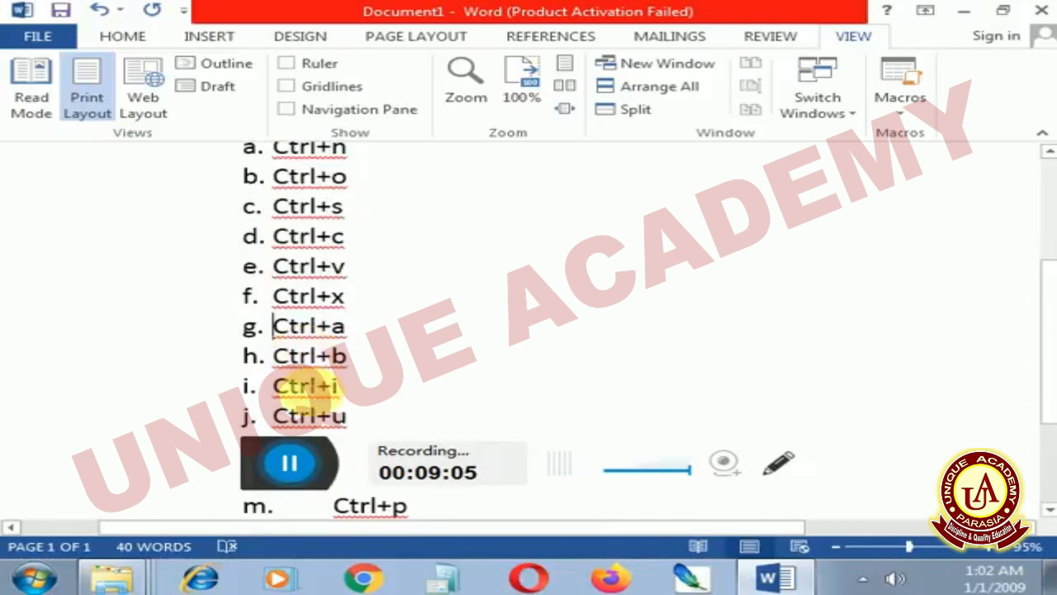